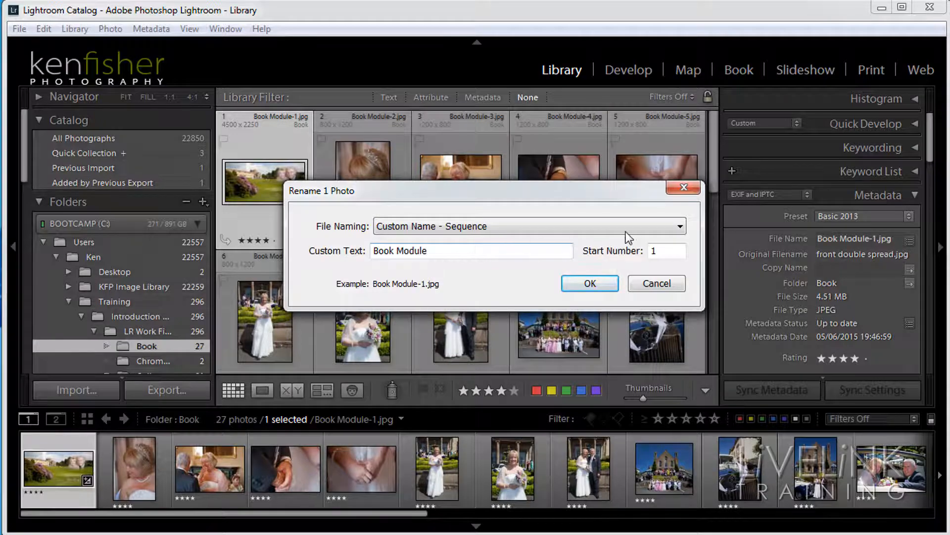
# - Rename the first photo in the Book folder using Custom Name - Sequence, with the client's surname as custom text
pyautogui.click(680, 227)
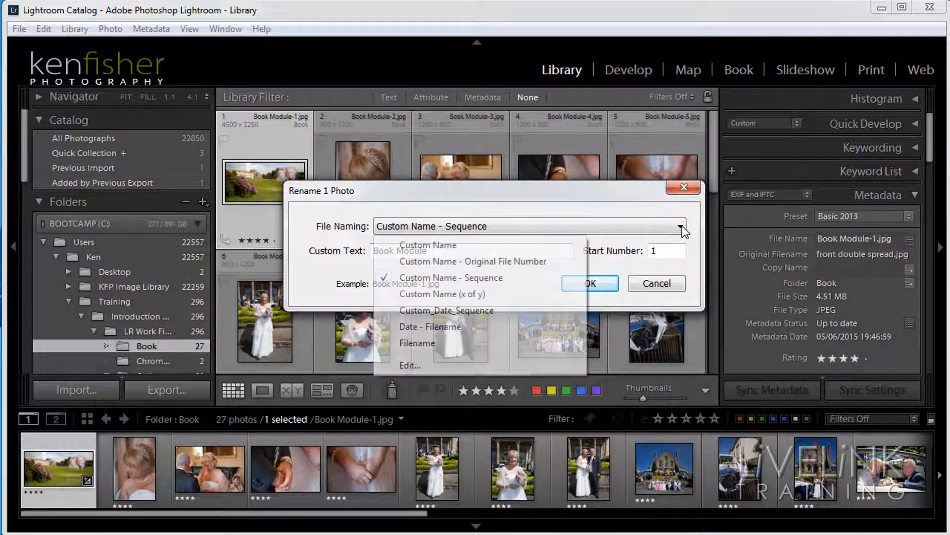
pyautogui.click(498, 278)
pyautogui.doubleClick(441, 251)
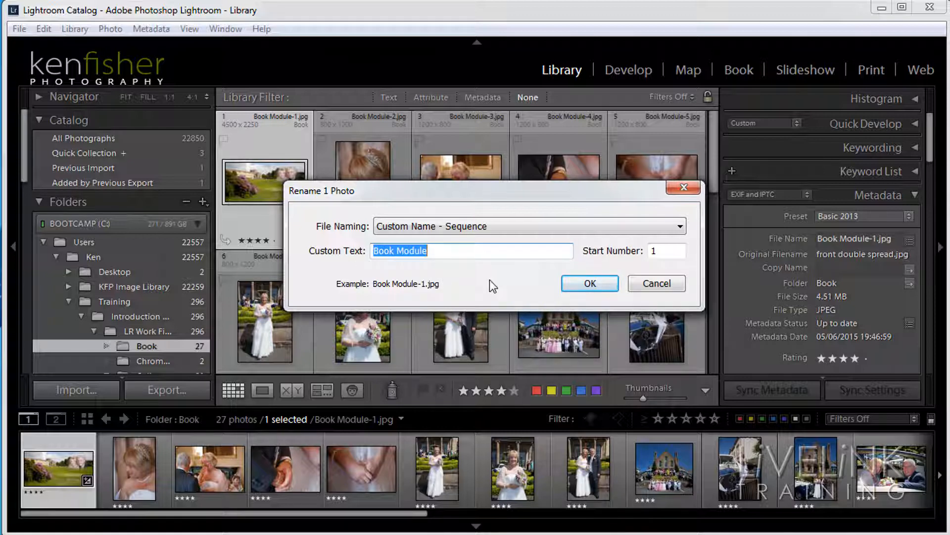
pyautogui.write('S')
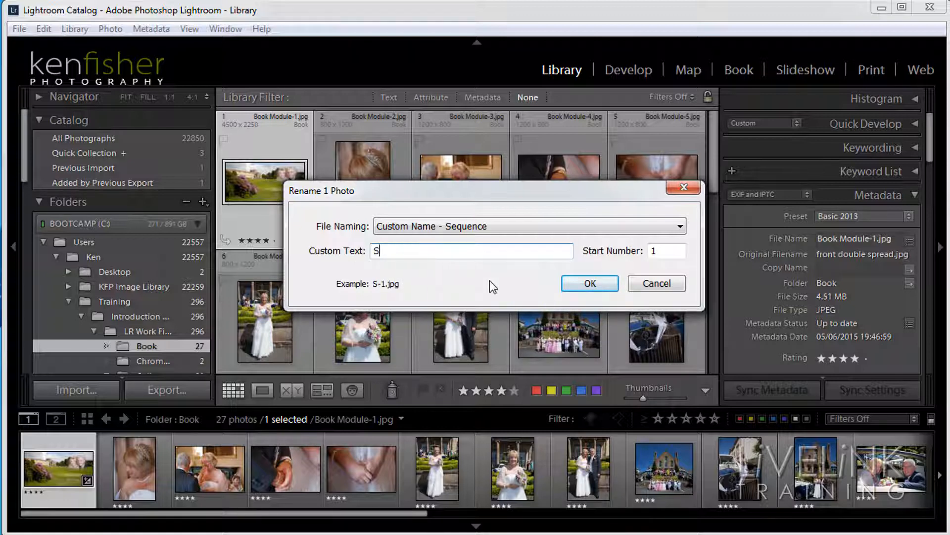
pyautogui.write('mith')
pyautogui.click(589, 284)
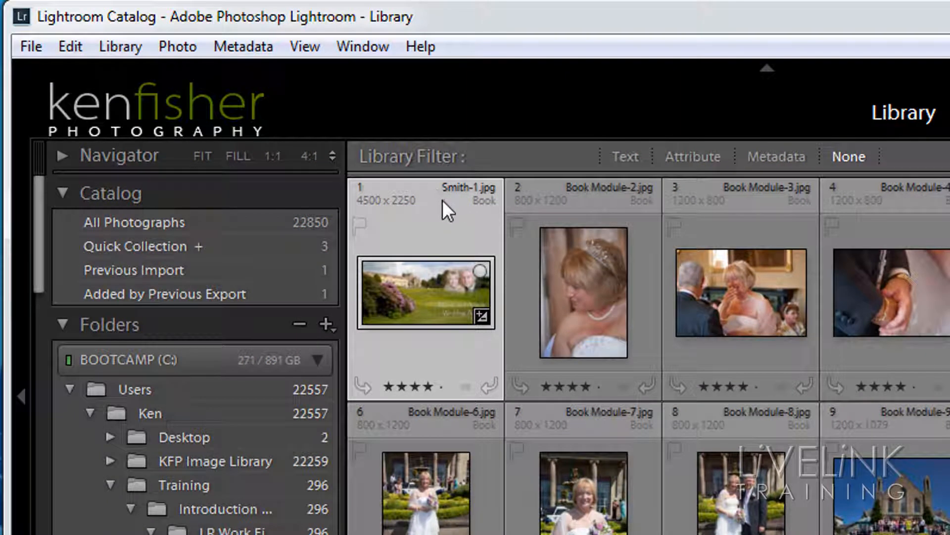
# - Batch-rename all photos in the Book folder using Custom Name - Sequence, the client's surname and start number 1
pyautogui.moveTo(434, 308)
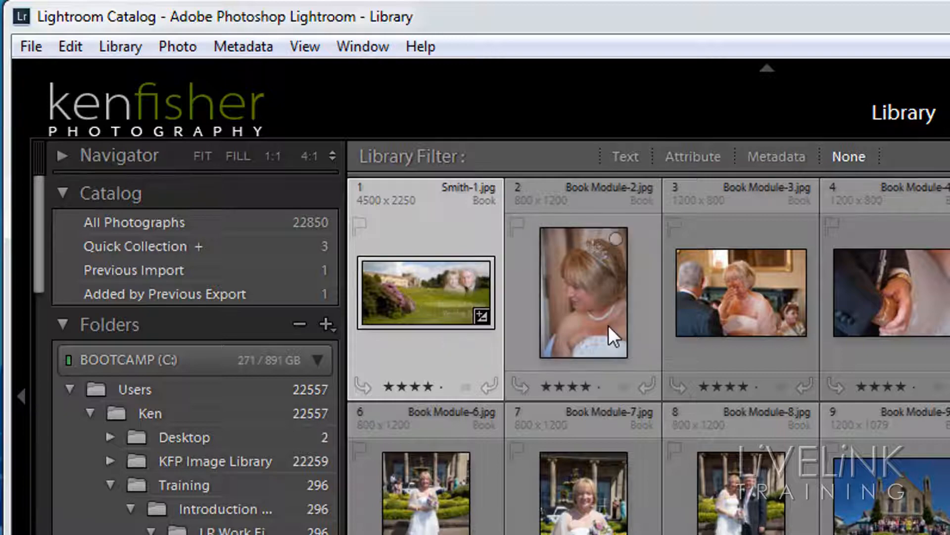
pyautogui.moveTo(607, 325)
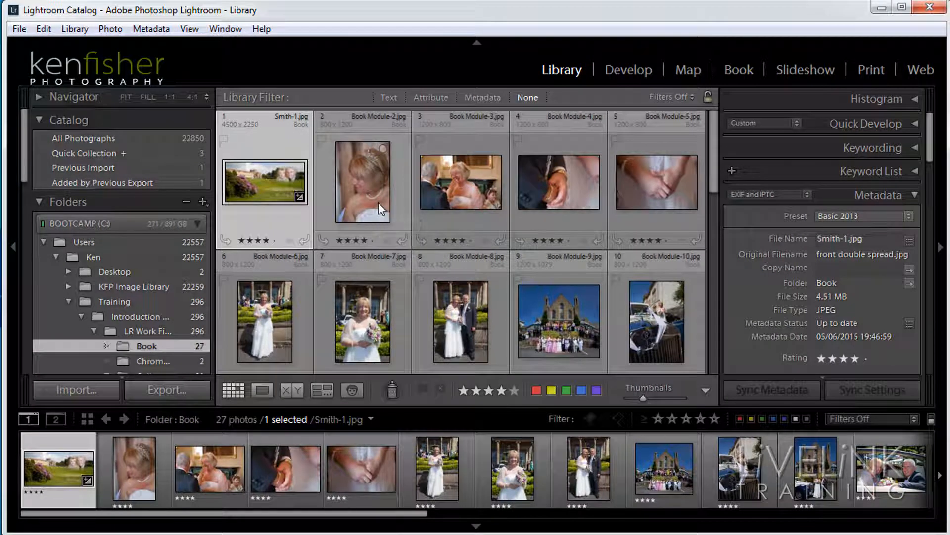
pyautogui.hotkey('ctrl', 'a')
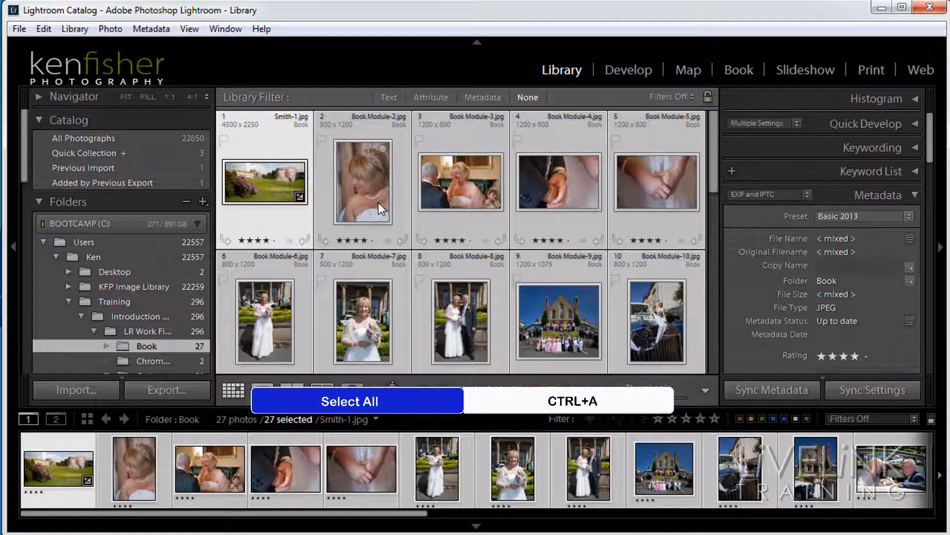
pyautogui.press('F2')
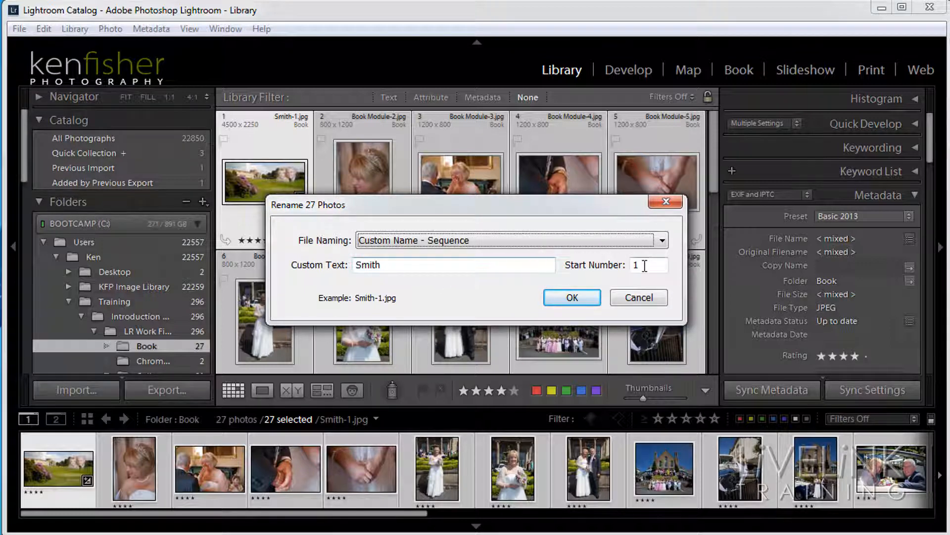
pyautogui.click(572, 296)
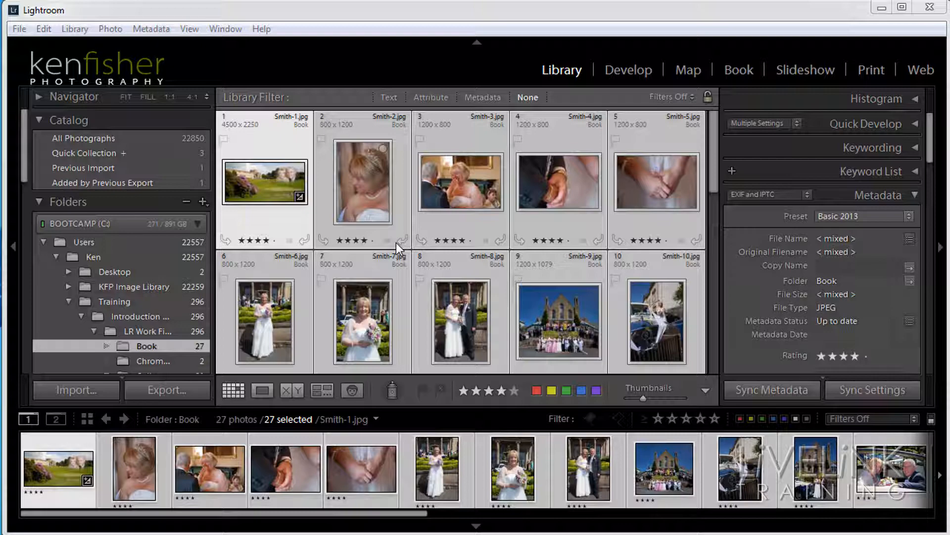
# - Start another rename of the selected photos and open the Filename Template Editor for its file naming
pyautogui.click(79, 28)
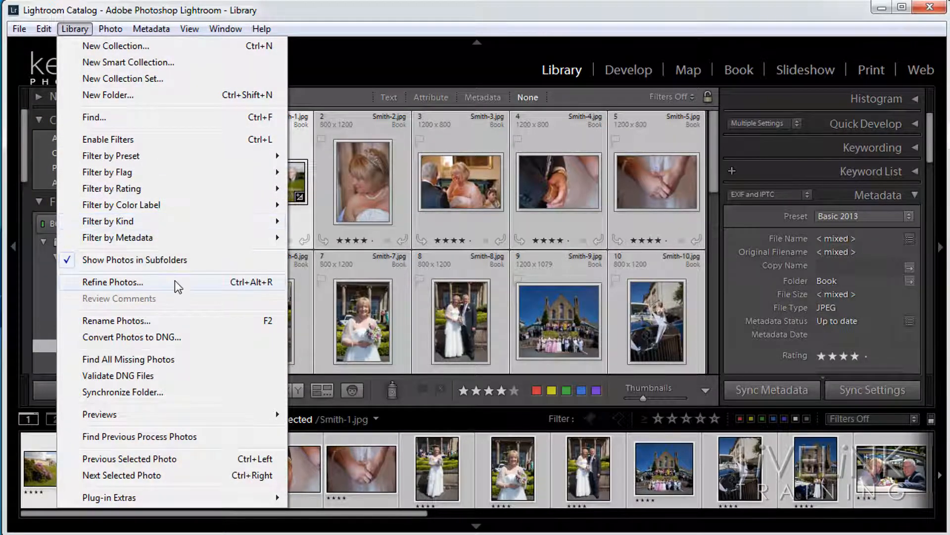
pyautogui.click(188, 322)
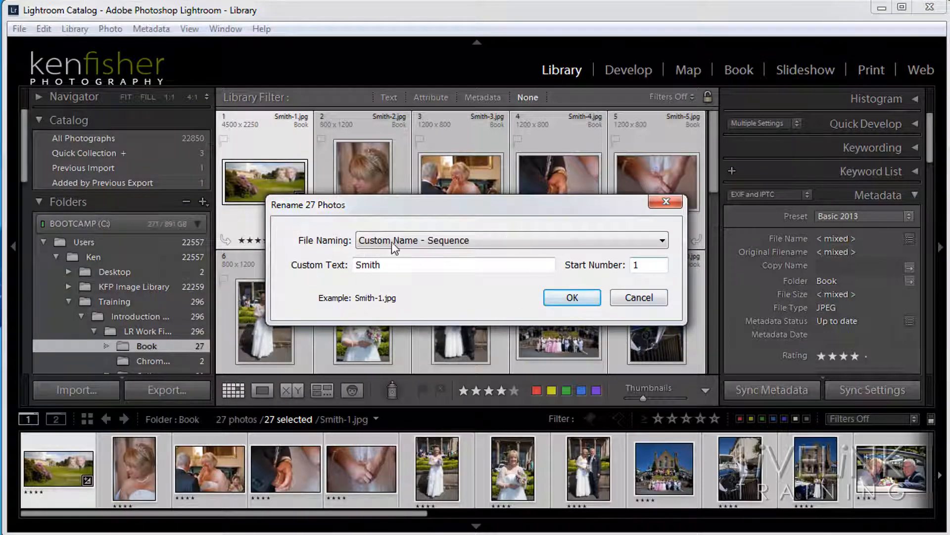
pyautogui.click(662, 241)
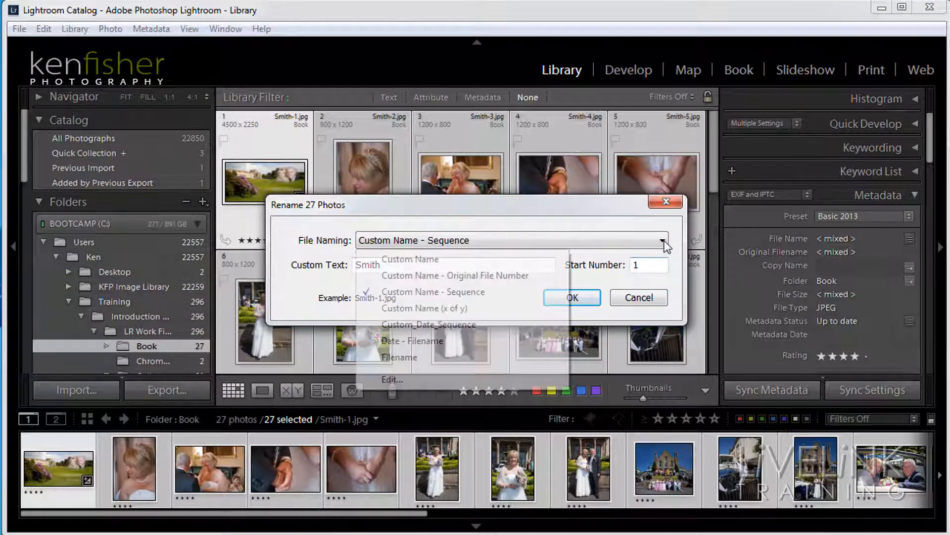
pyautogui.click(411, 380)
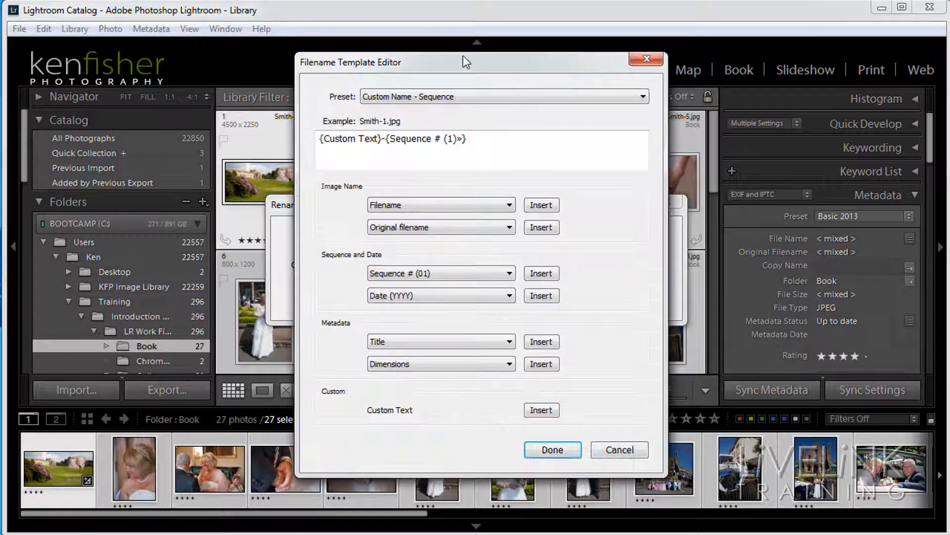
pyautogui.moveTo(471, 63); pyautogui.dragTo(438, 61)
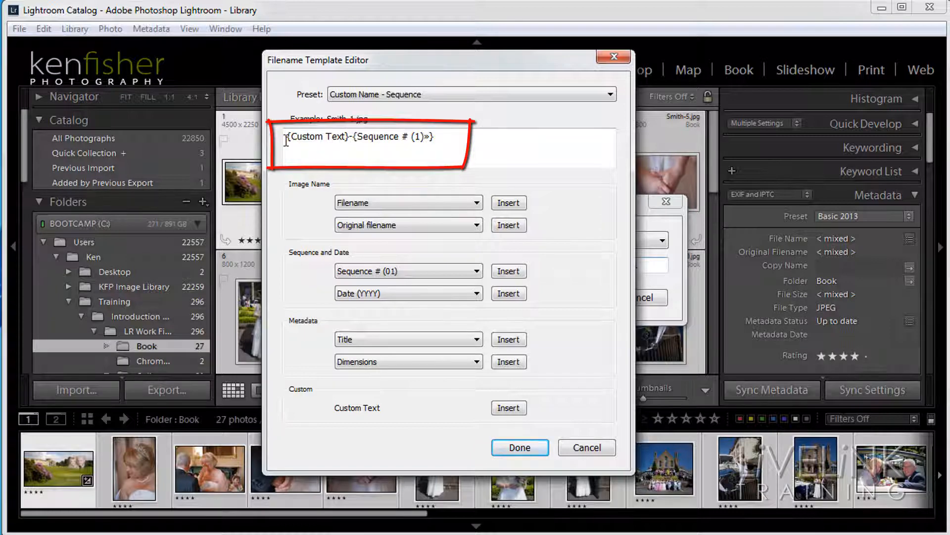
# - Clear the existing filename template and enter the prefix KFP_ in its place
pyautogui.click(350, 138)
pyautogui.write('-')
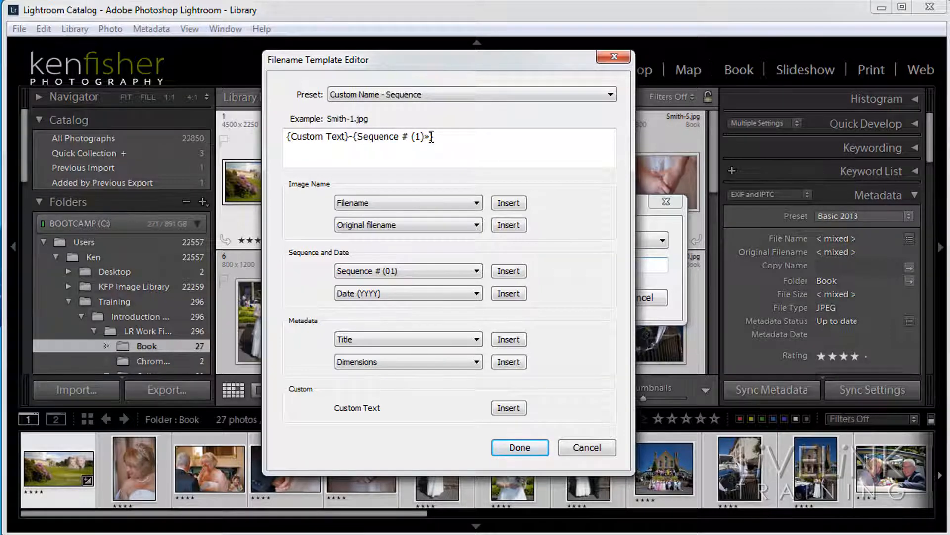
pyautogui.moveTo(432, 137); pyautogui.dragTo(259, 134)
pyautogui.press('Delete')
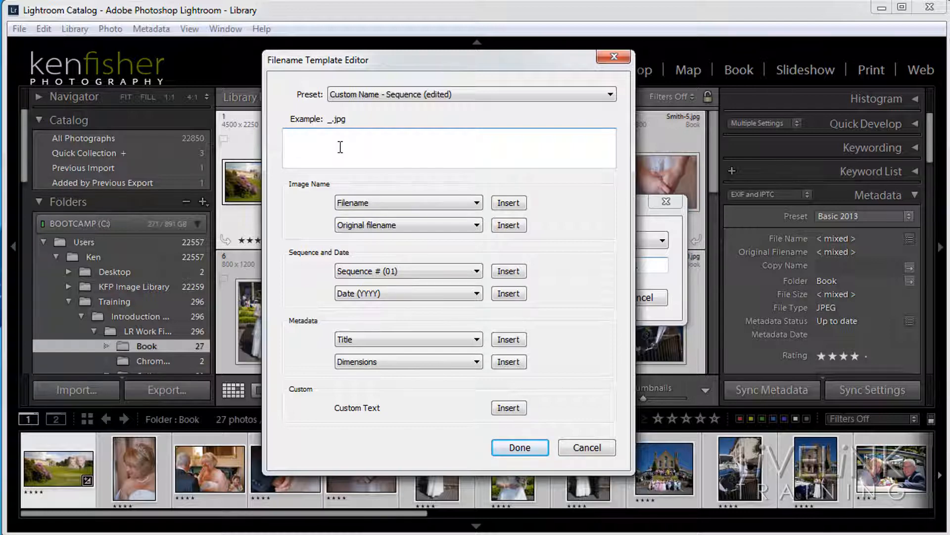
pyautogui.write('KFP')
pyautogui.write('_')
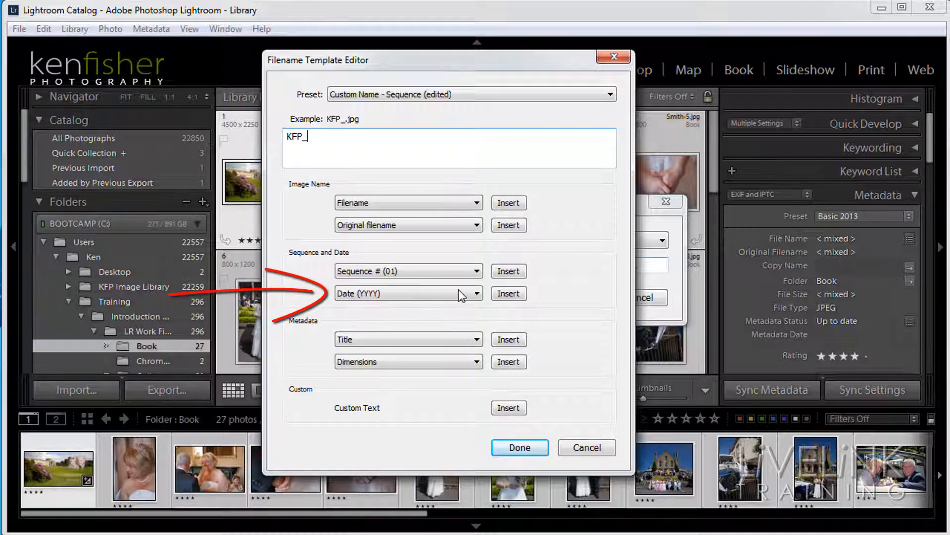
# - Add the four-digit year token, Date (YYYY), after the KFP_ prefix, followed by an underscore
pyautogui.click(477, 294)
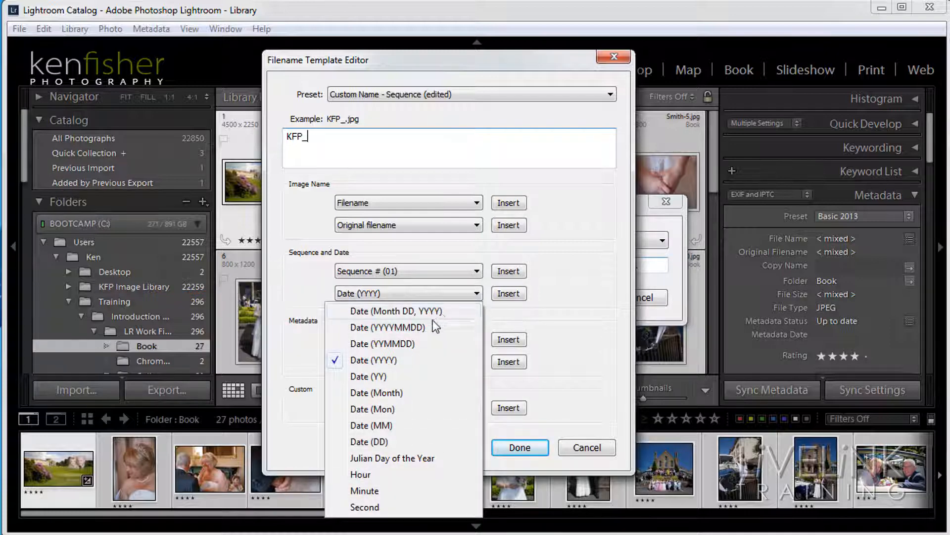
pyautogui.click(385, 361)
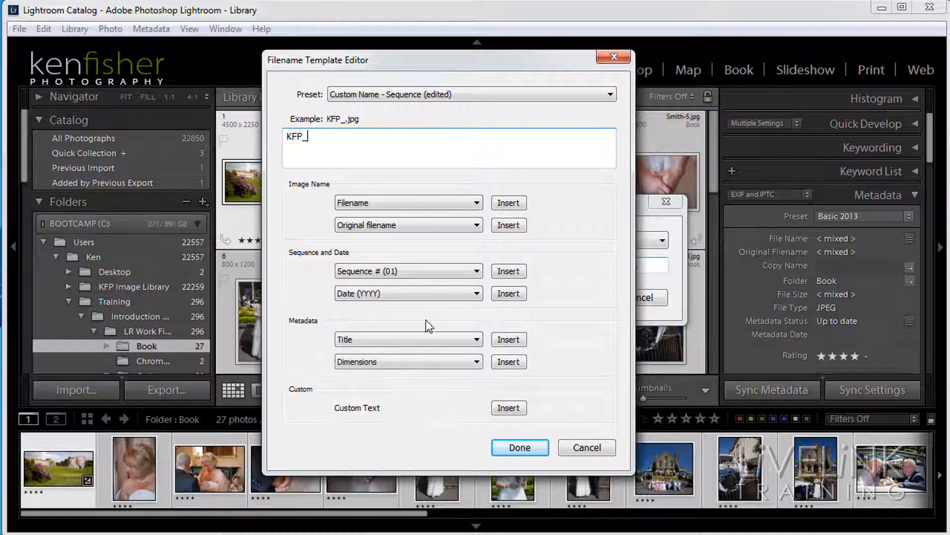
pyautogui.click(508, 293)
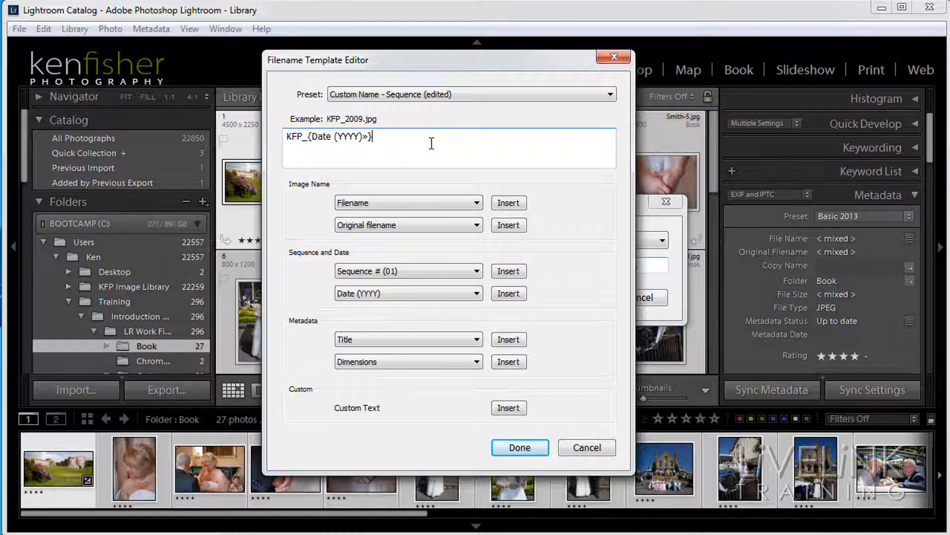
pyautogui.write('_')
# - Append the two-digit sequence token, Sequence # (01), to the end of the filename template
pyautogui.click(476, 272)
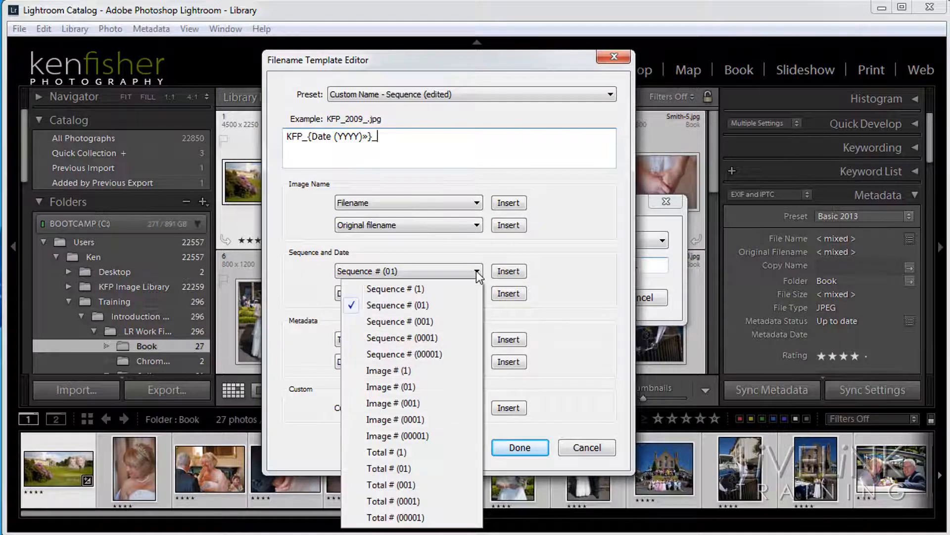
pyautogui.click(389, 305)
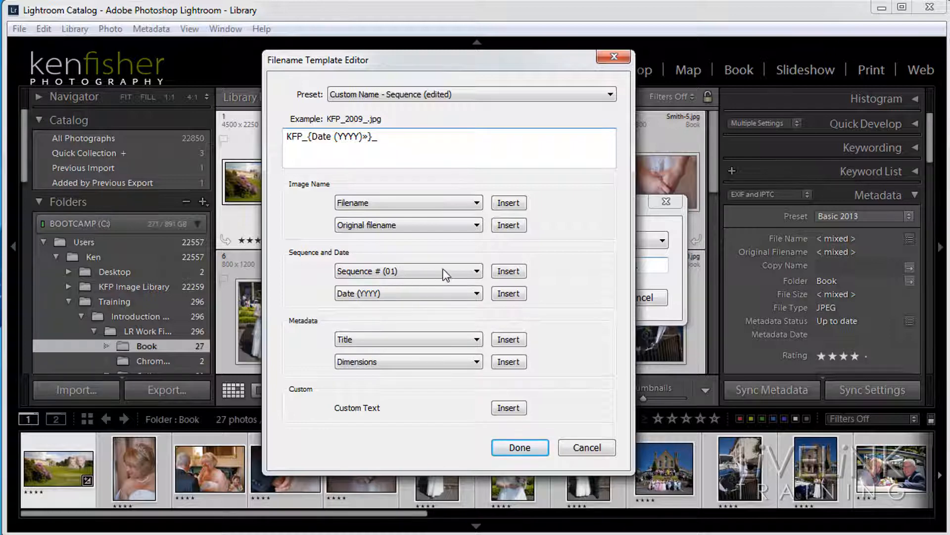
pyautogui.click(513, 273)
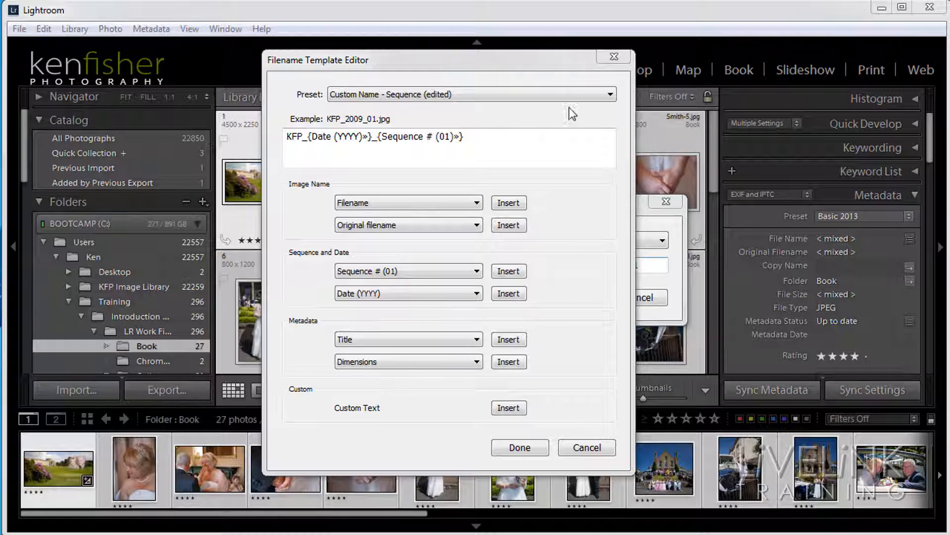
# - Save the current template settings as a new filename preset named KFP and check it in the preset list
pyautogui.click(610, 94)
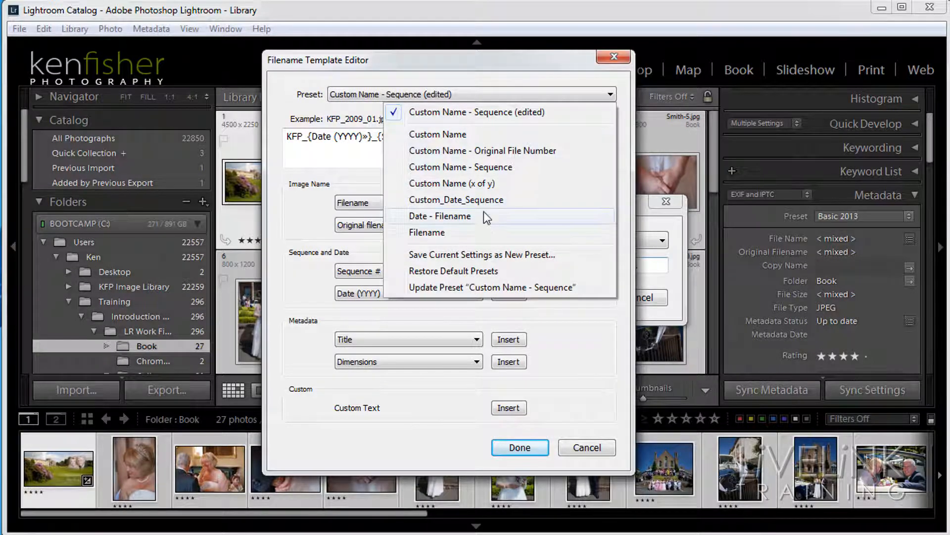
pyautogui.click(468, 253)
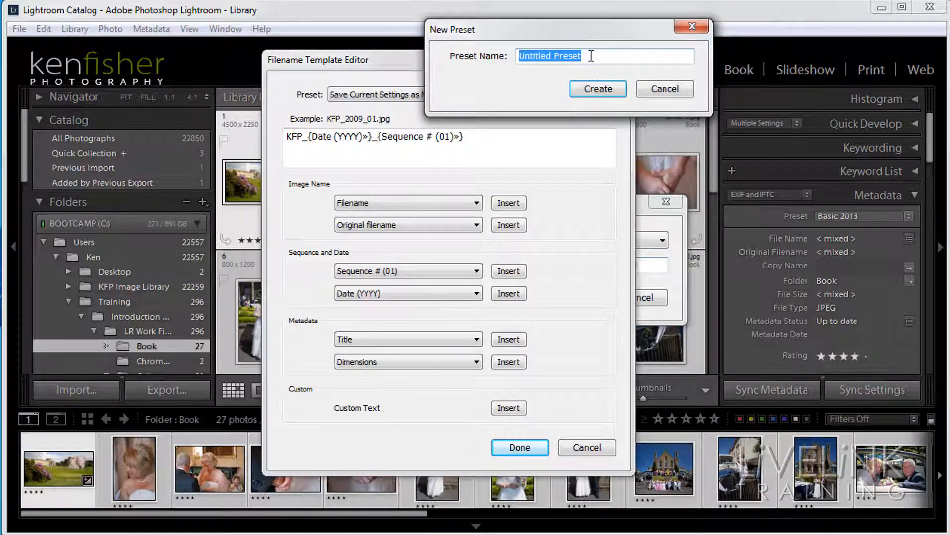
pyautogui.write('KFP')
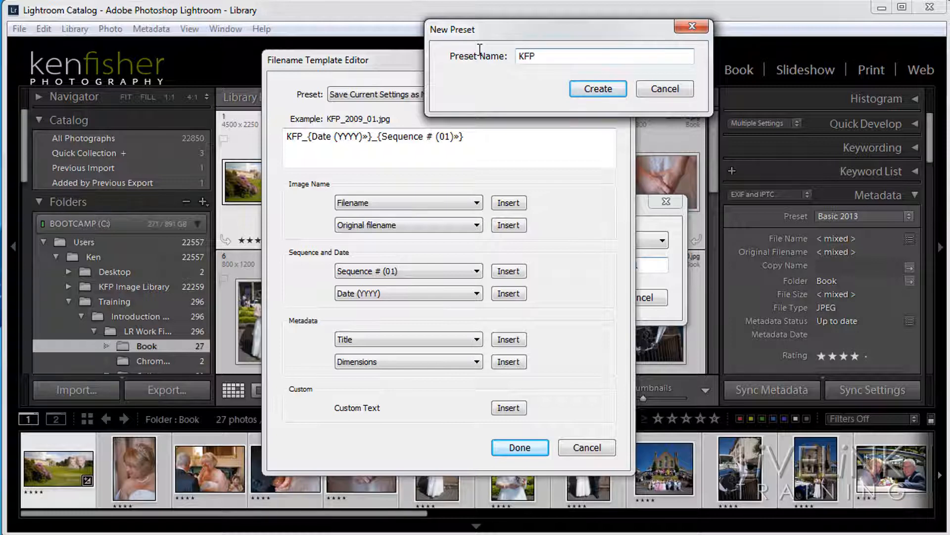
pyautogui.click(592, 94)
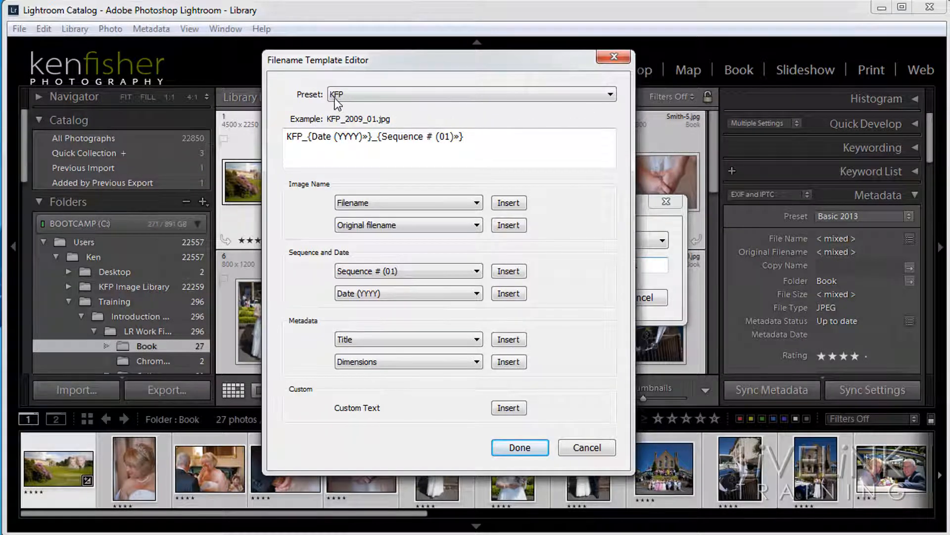
pyautogui.click(612, 95)
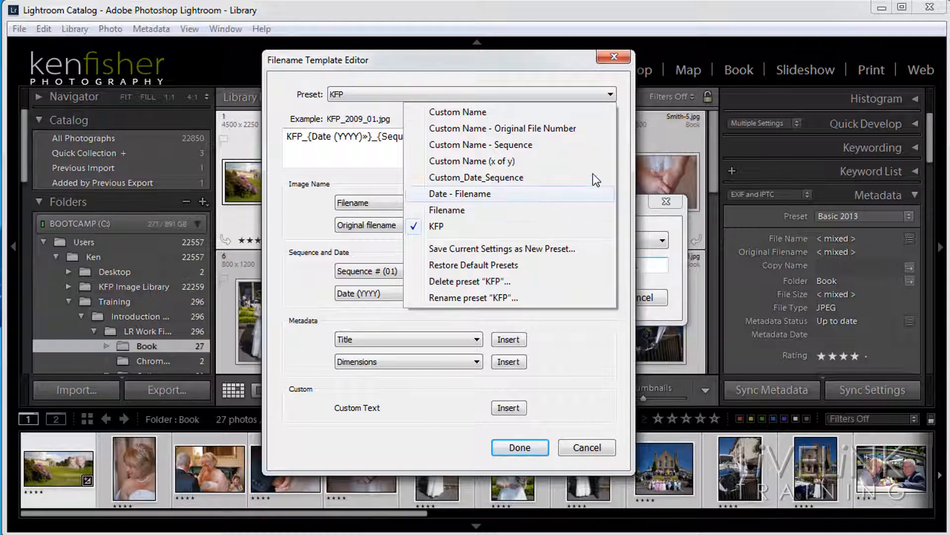
pyautogui.click(550, 69)
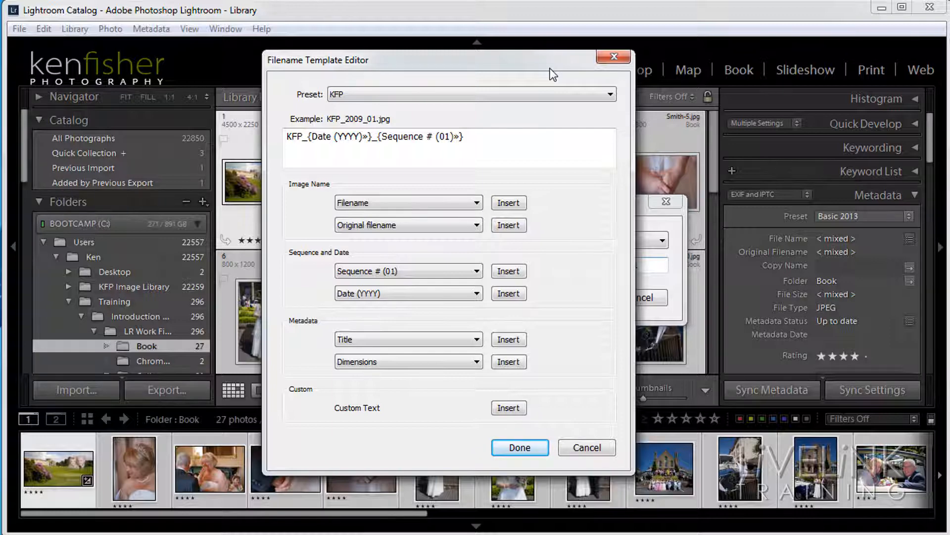
# - Clear the KFP template's contents and insert the Filename token from the image name options
pyautogui.click(476, 136)
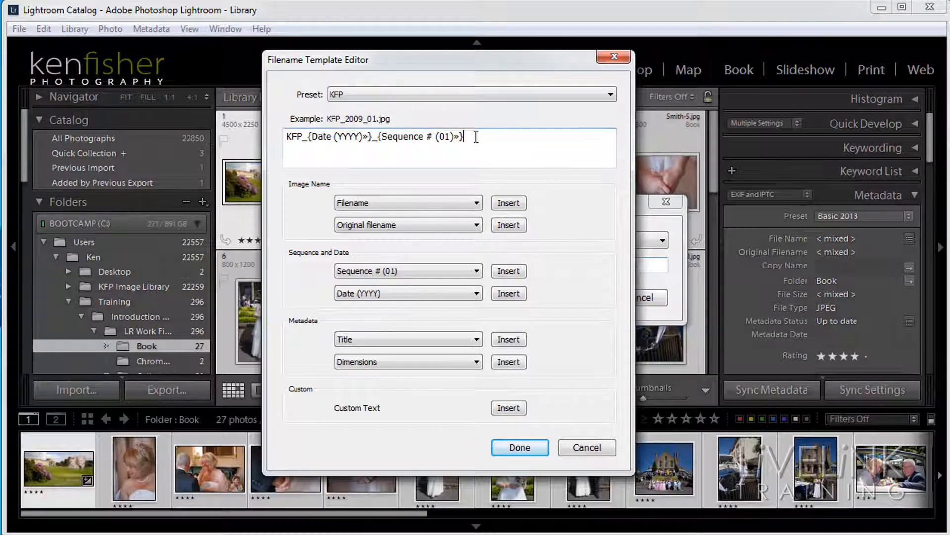
pyautogui.moveTo(473, 137); pyautogui.dragTo(282, 135)
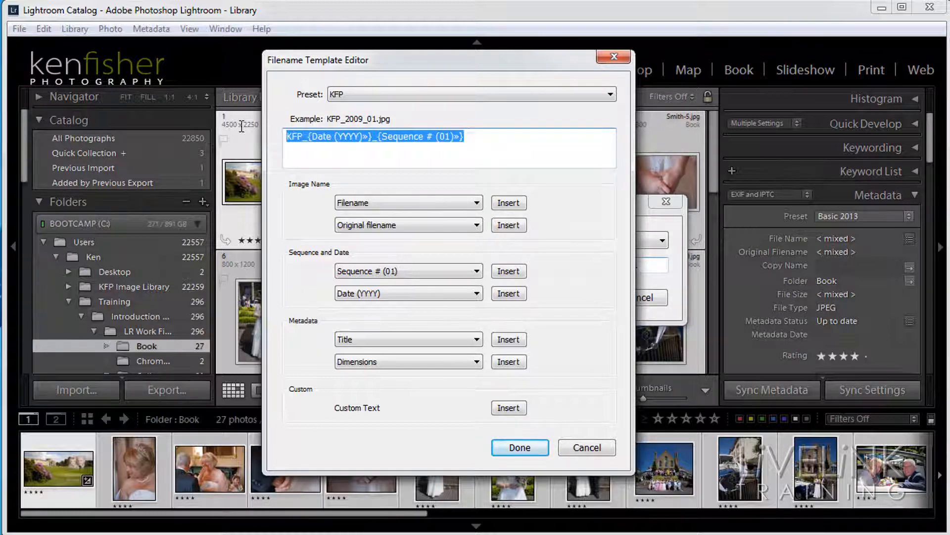
pyautogui.press('BackSpace')
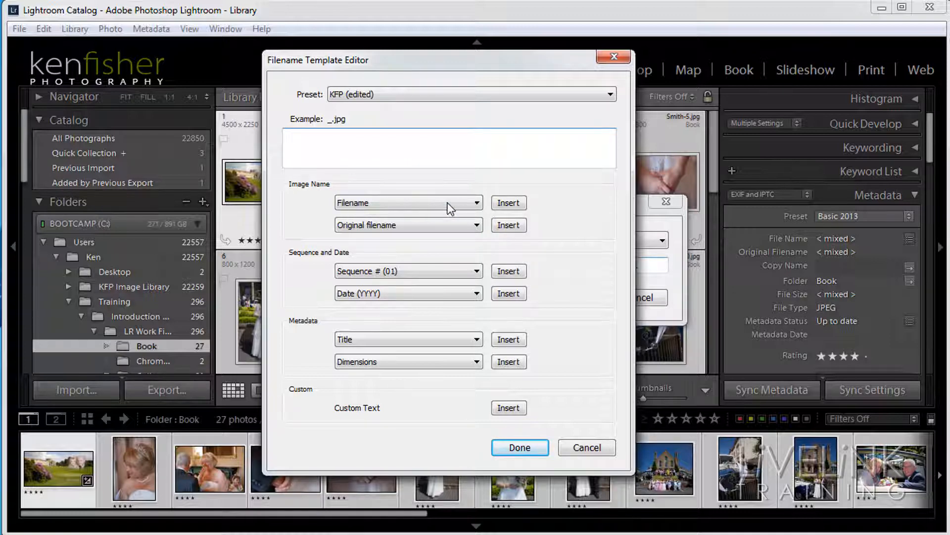
pyautogui.click(476, 203)
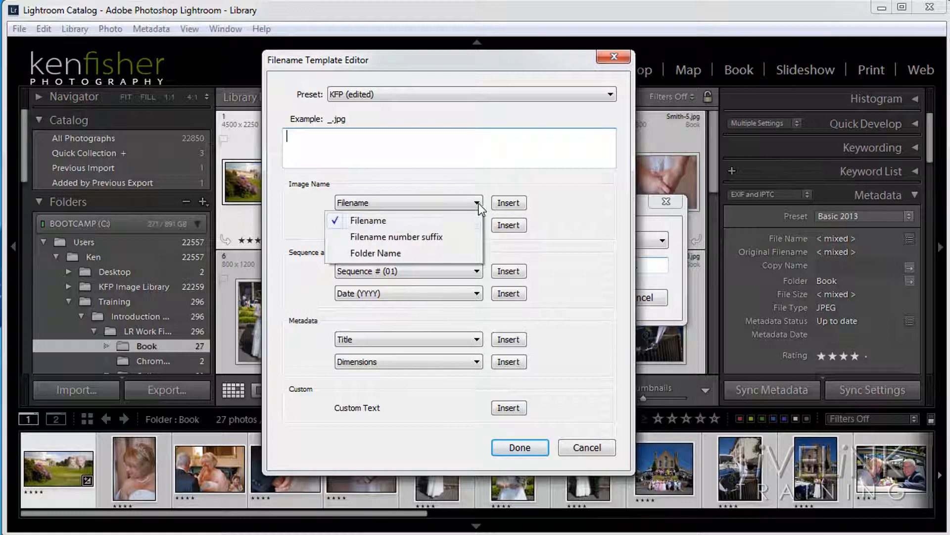
pyautogui.click(399, 221)
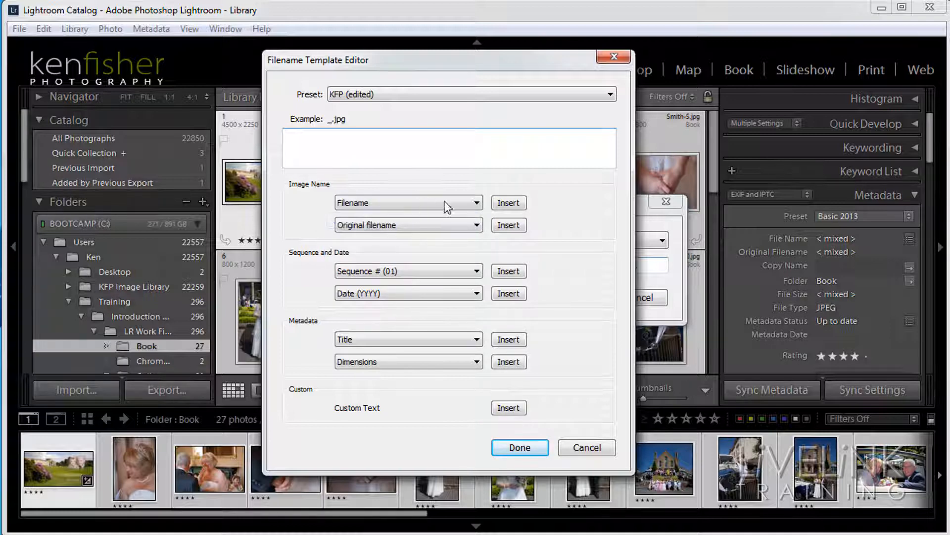
pyautogui.click(511, 204)
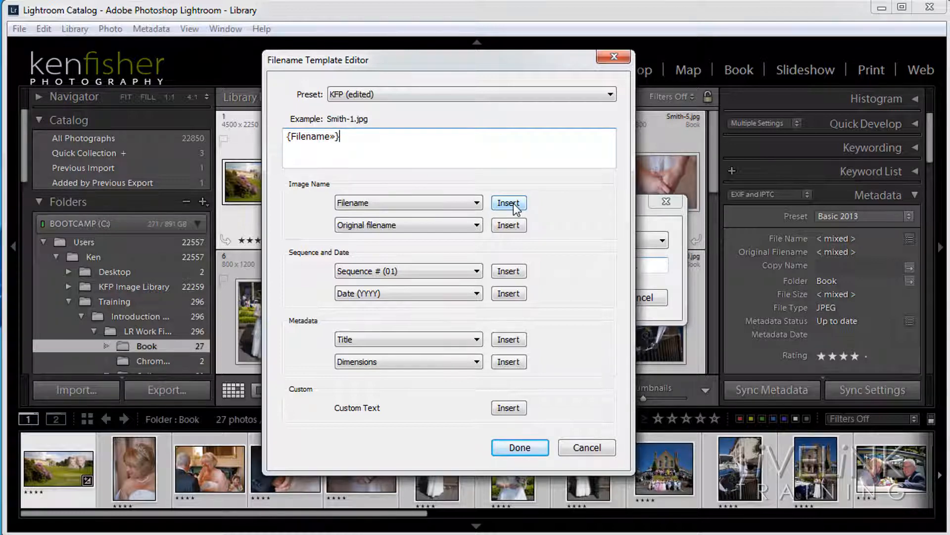
# - Append _PS after the Filename token and save the template as a new preset named KFP Master
pyautogui.write('_')
pyautogui.write('PS')
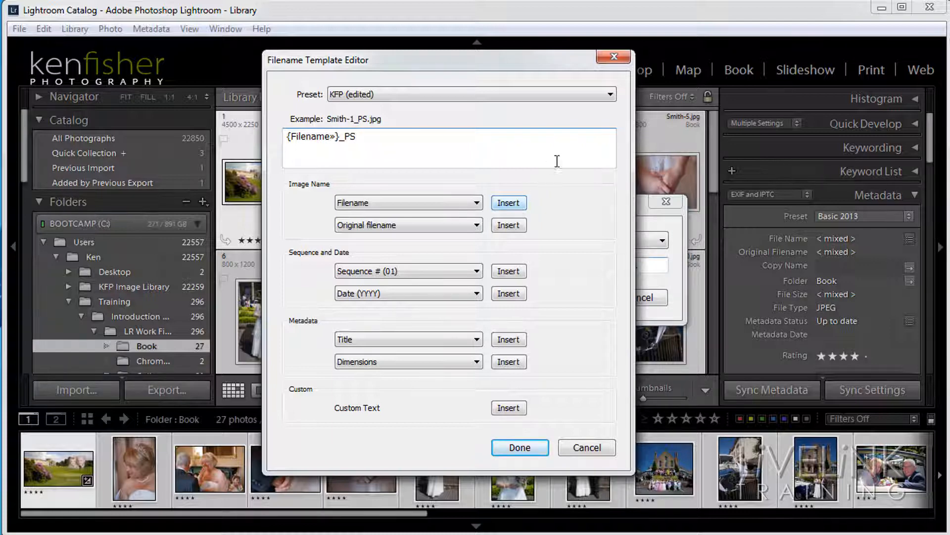
pyautogui.click(612, 95)
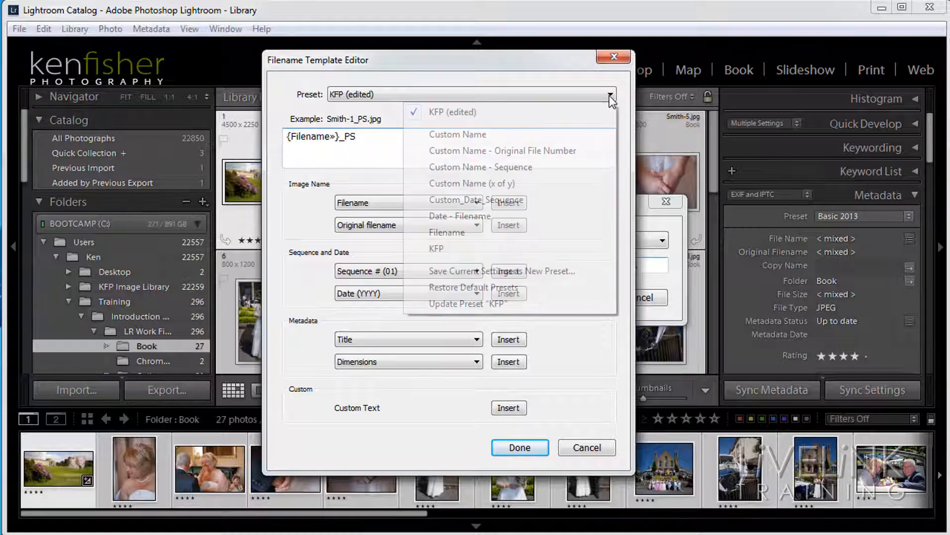
pyautogui.click(485, 272)
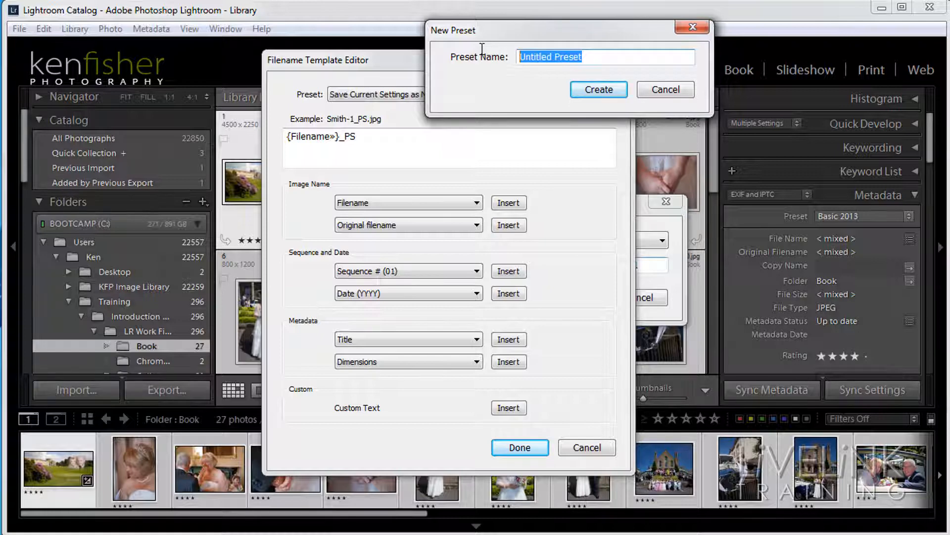
pyautogui.write('KFP')
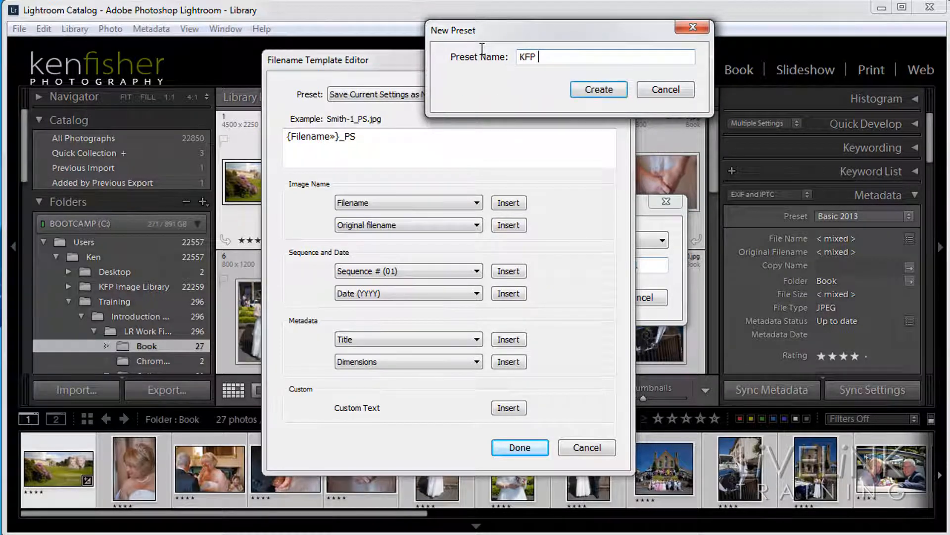
pyautogui.write(' Master')
pyautogui.click(605, 91)
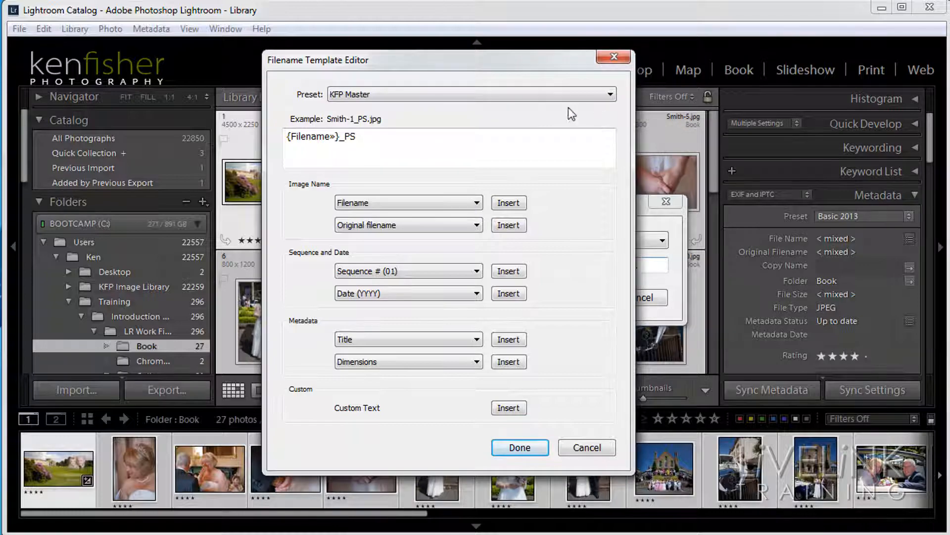
# - Check the KFP Master preset in the preset list and rename the 27 selected photos with it
pyautogui.click(612, 94)
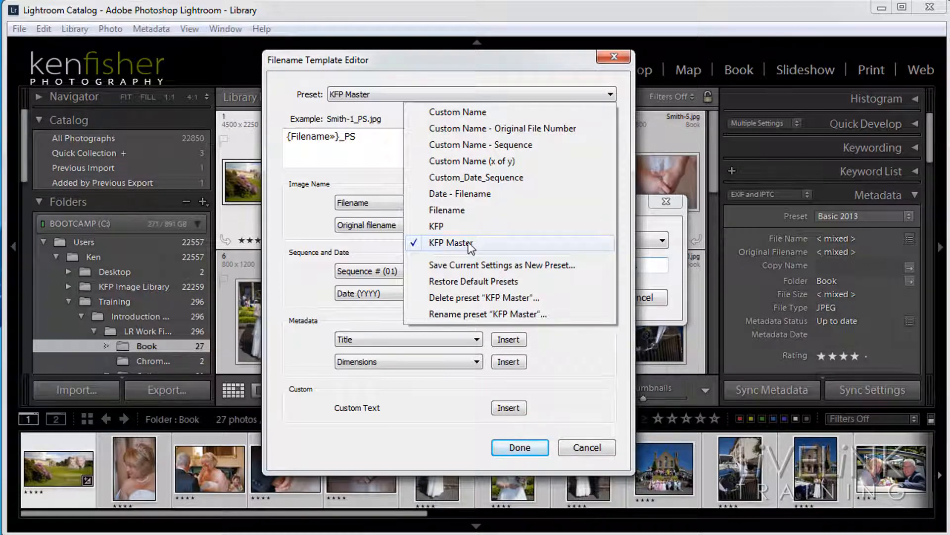
pyautogui.click(543, 67)
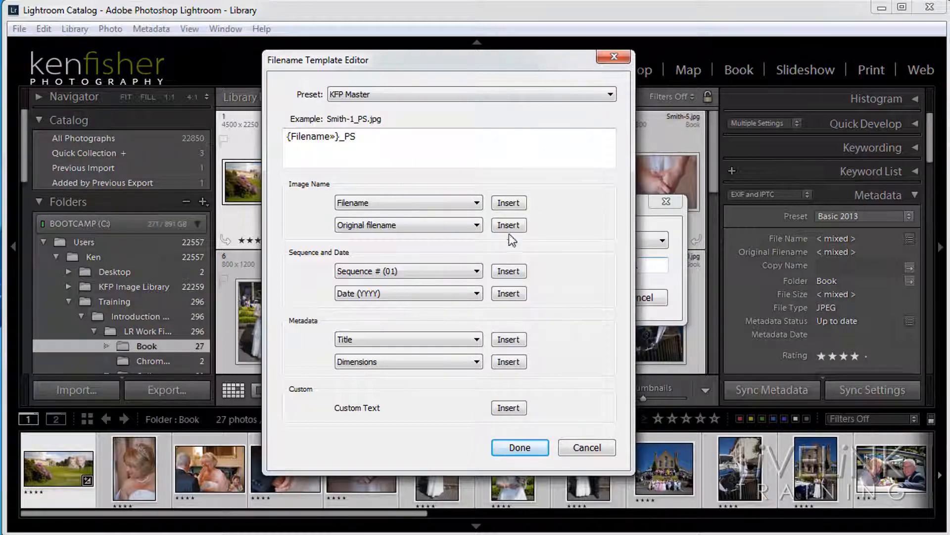
pyautogui.click(525, 445)
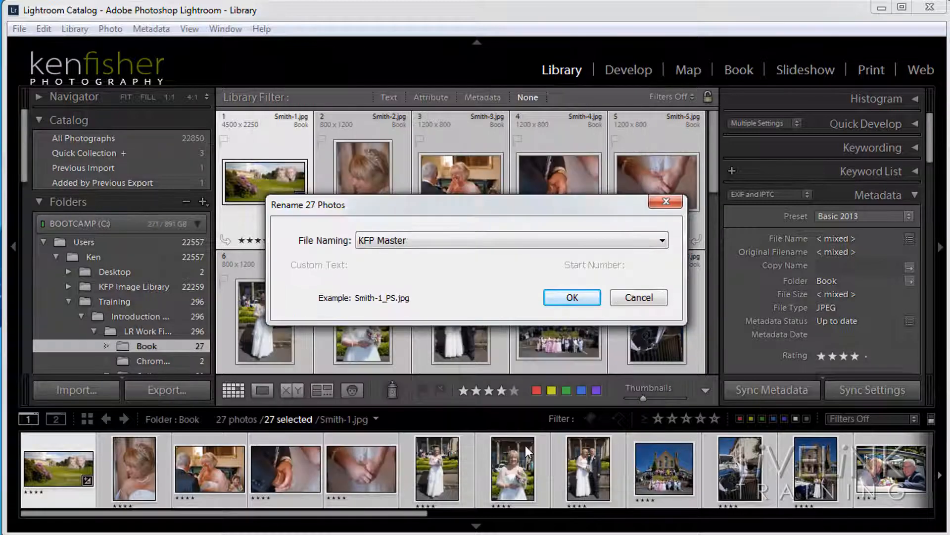
pyautogui.click(575, 297)
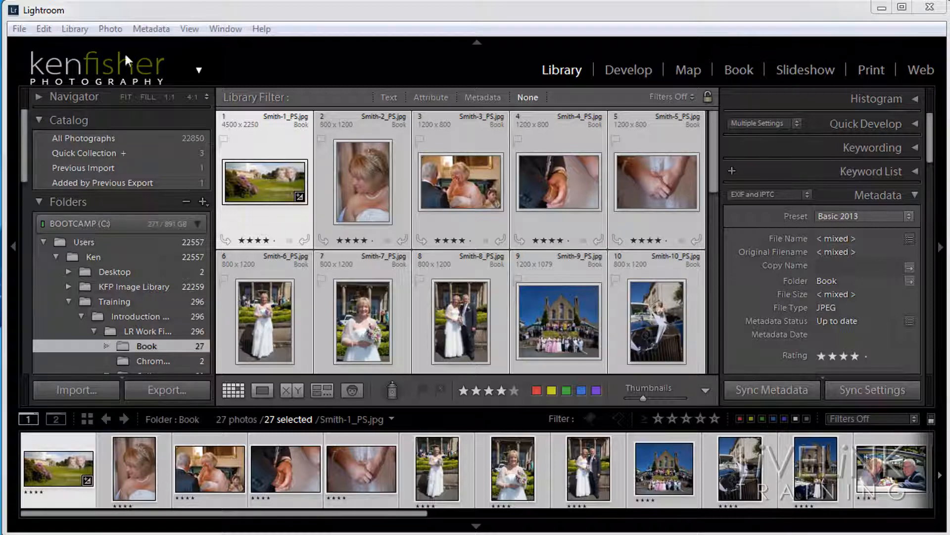
# - Set the external editing file naming template to KFP Master in the preferences
pyautogui.click(43, 29)
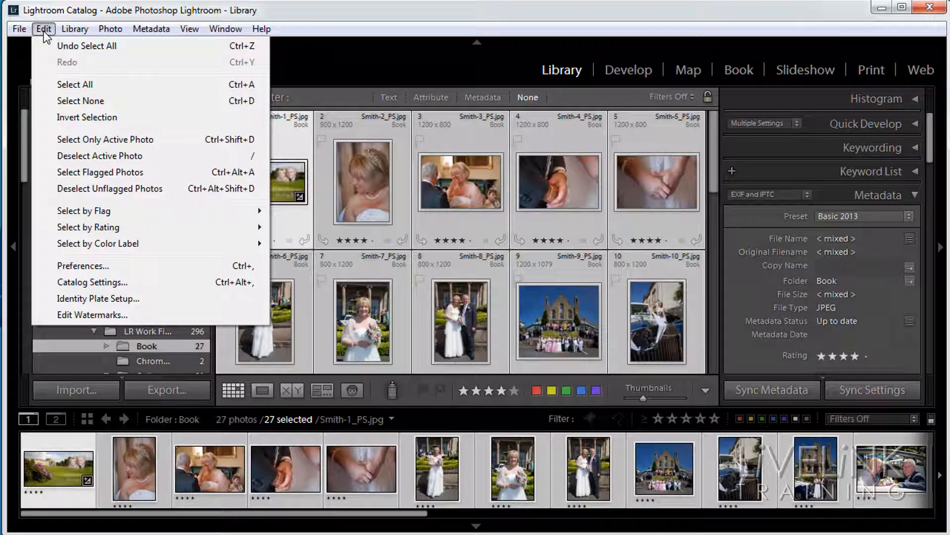
pyautogui.click(90, 265)
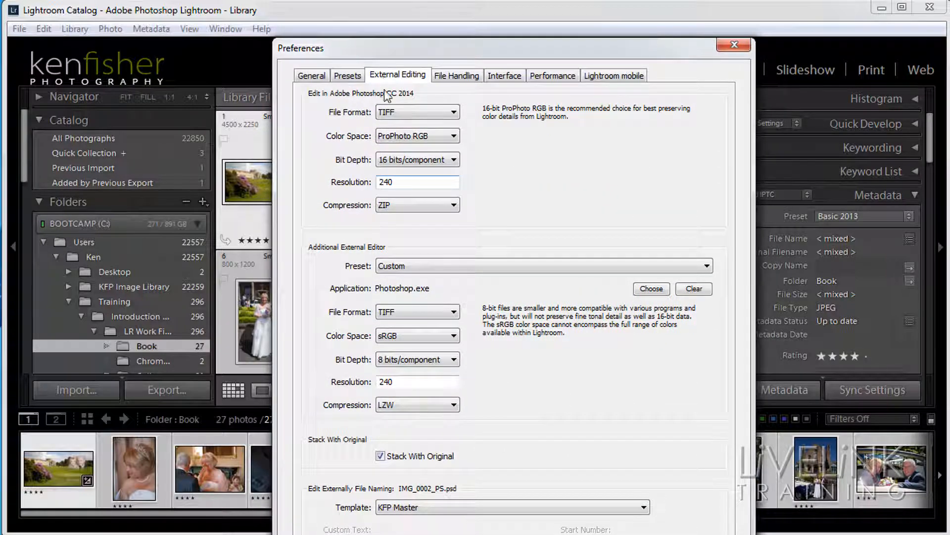
pyautogui.moveTo(416, 48); pyautogui.dragTo(422, 0)
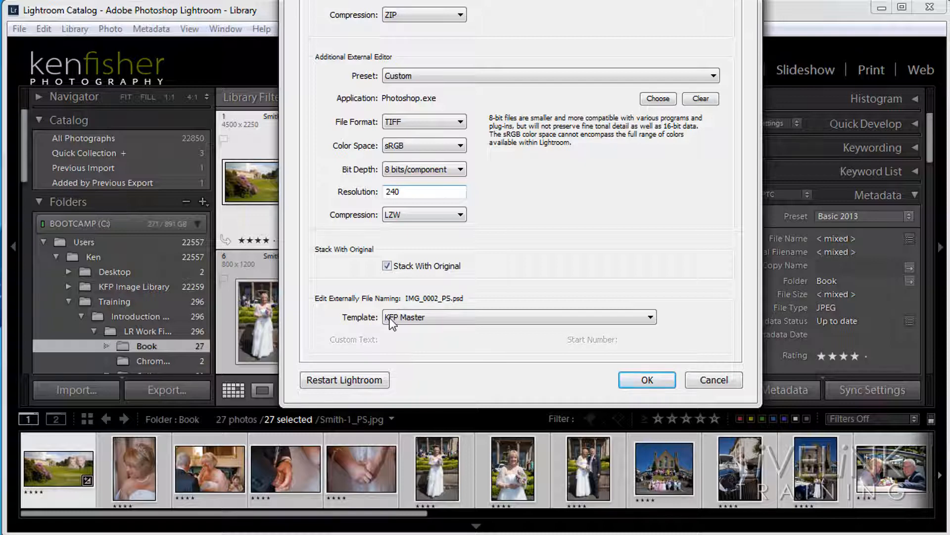
pyautogui.click(651, 317)
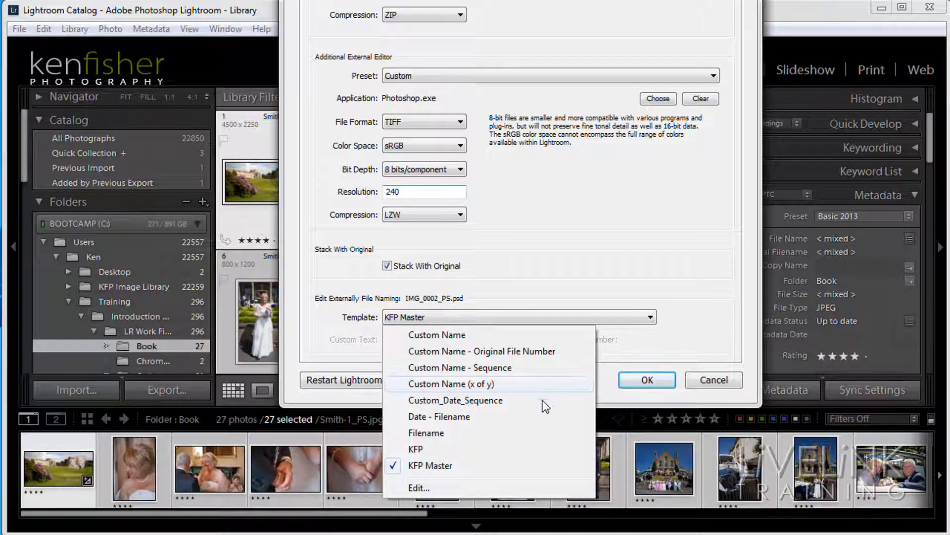
pyautogui.click(439, 468)
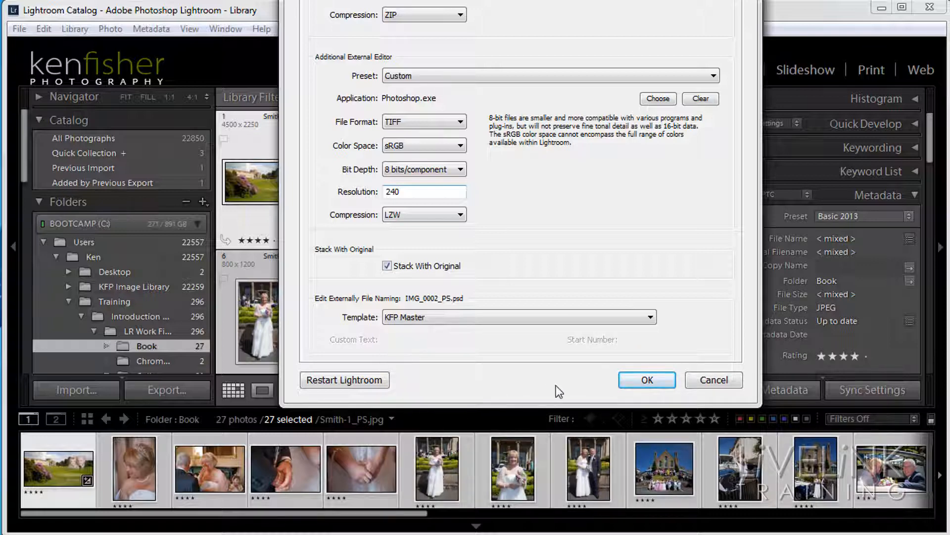
pyautogui.click(647, 379)
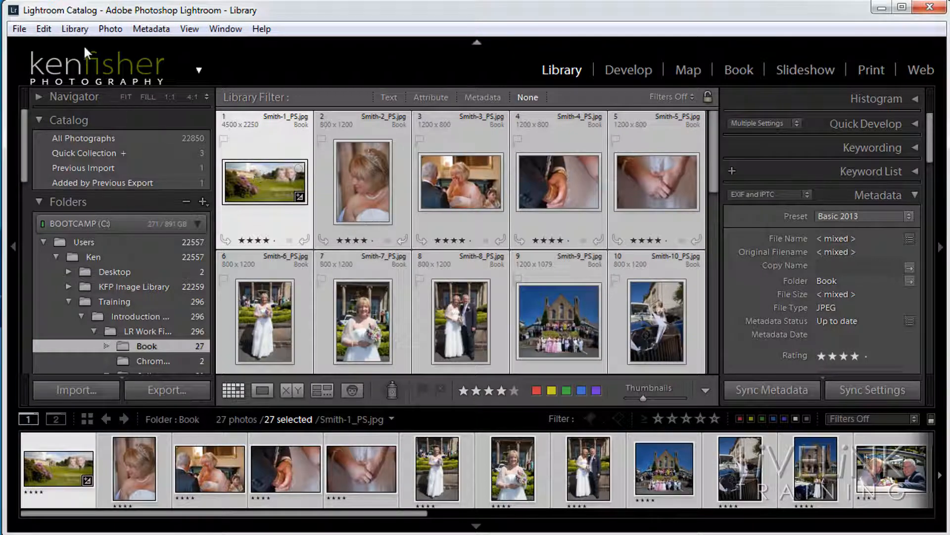
# - Look at the photo editing commands and examine the file naming templates offered in the export settings
pyautogui.click(111, 29)
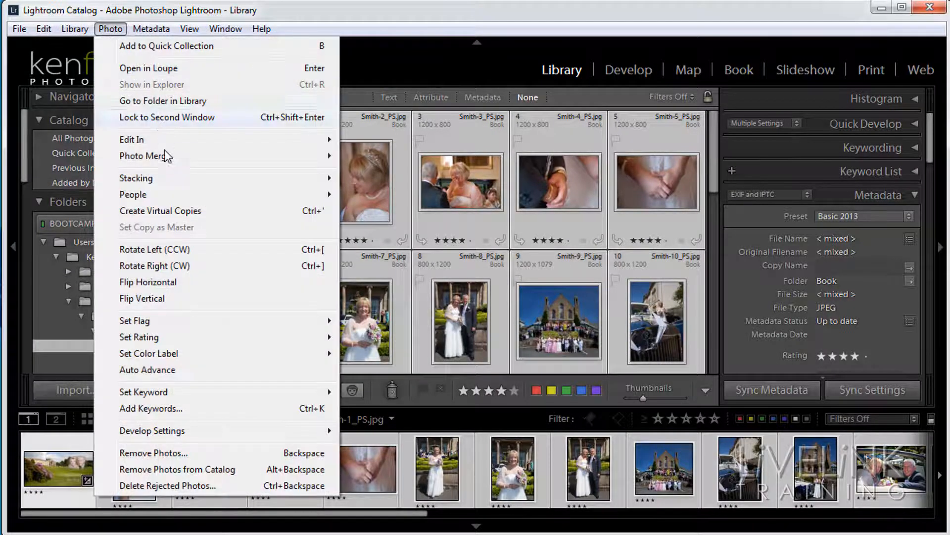
pyautogui.moveTo(165, 138)
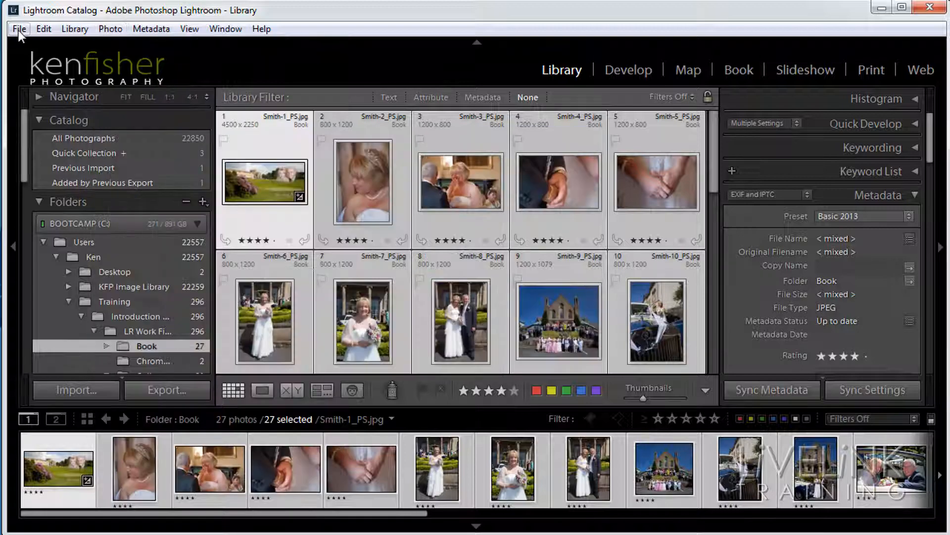
pyautogui.click(19, 30)
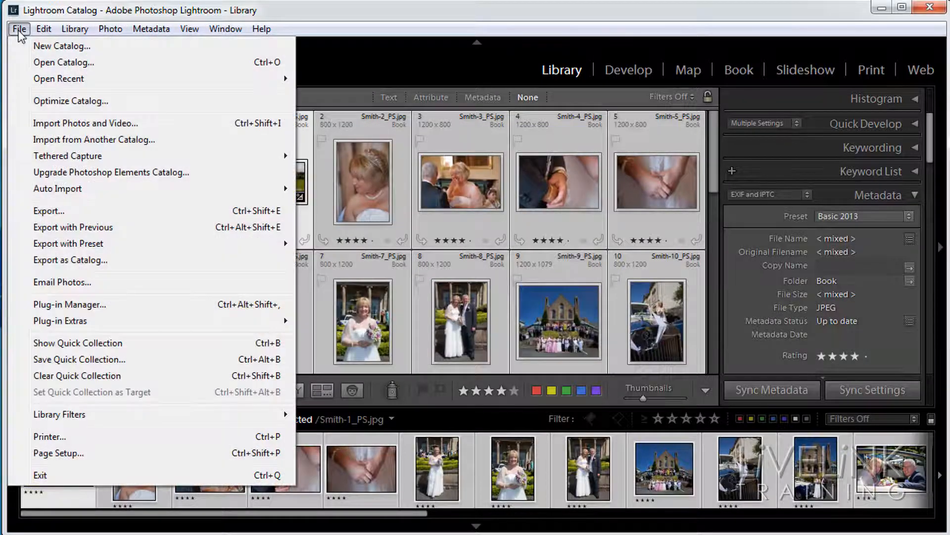
pyautogui.click(75, 214)
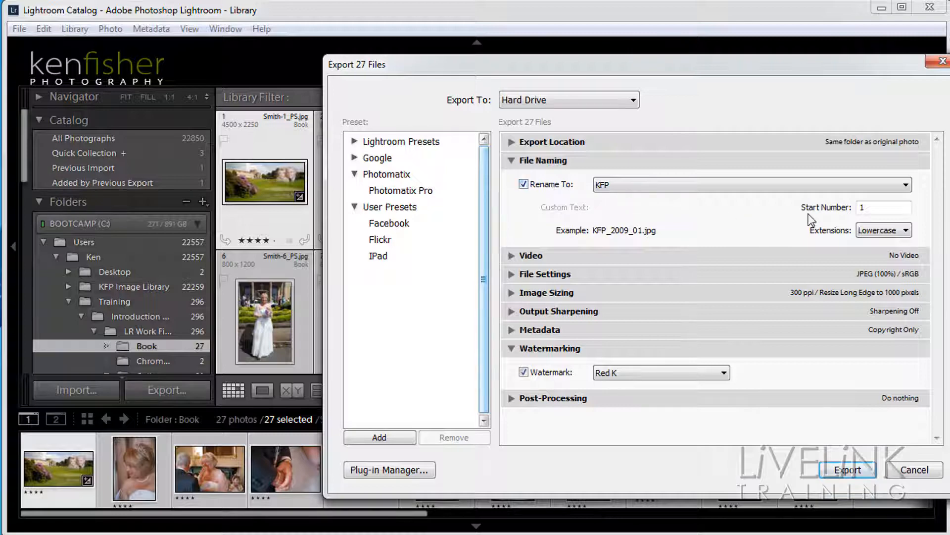
pyautogui.click(905, 185)
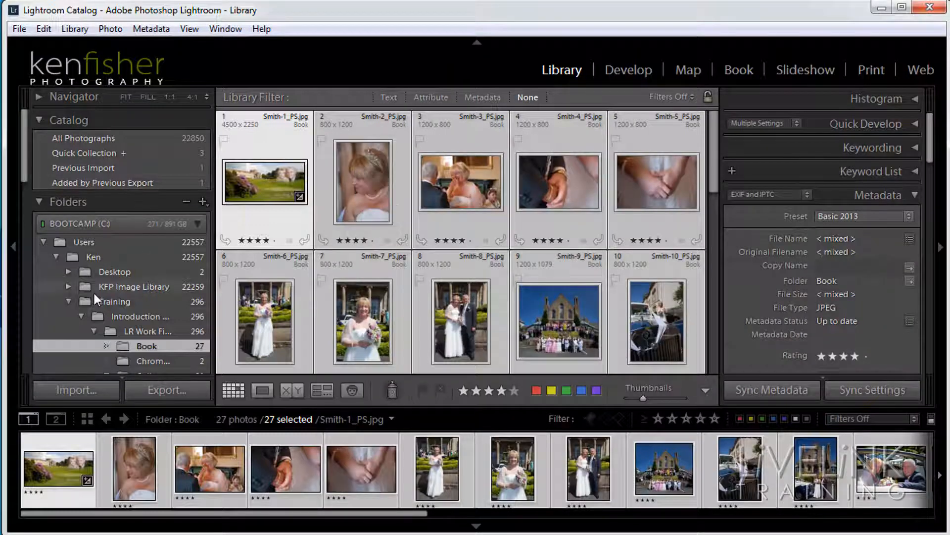
# - Start an import set to Copy, enable Rename Files and choose the KFP template
pyautogui.click(73, 390)
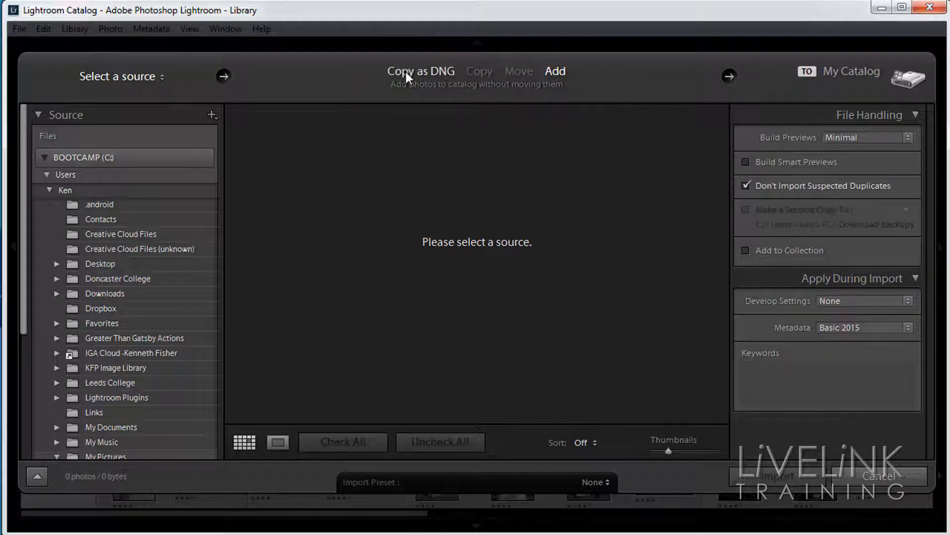
pyautogui.click(476, 71)
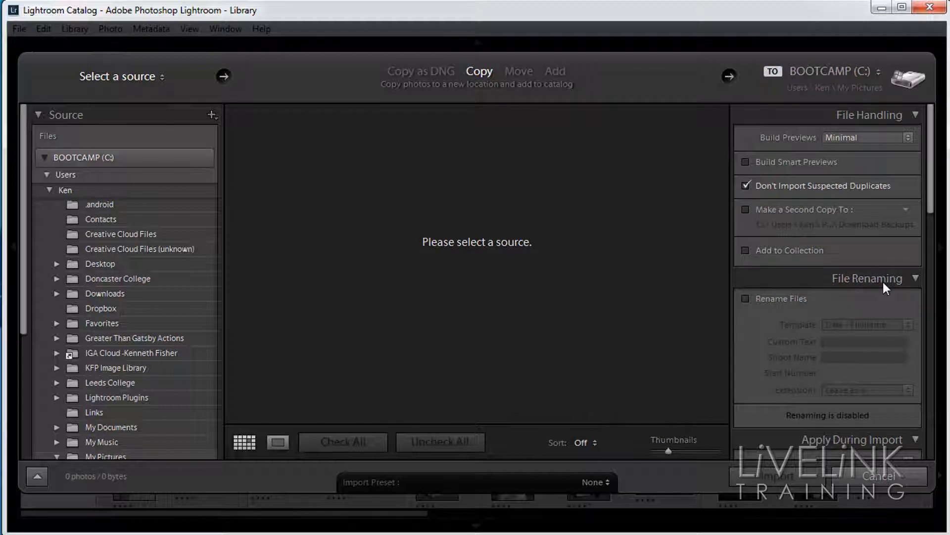
pyautogui.click(745, 299)
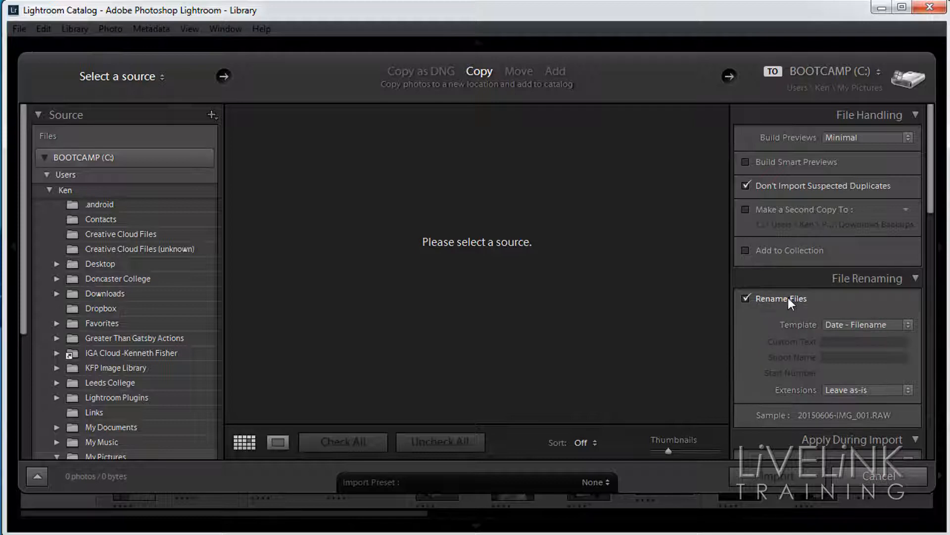
pyautogui.click(909, 326)
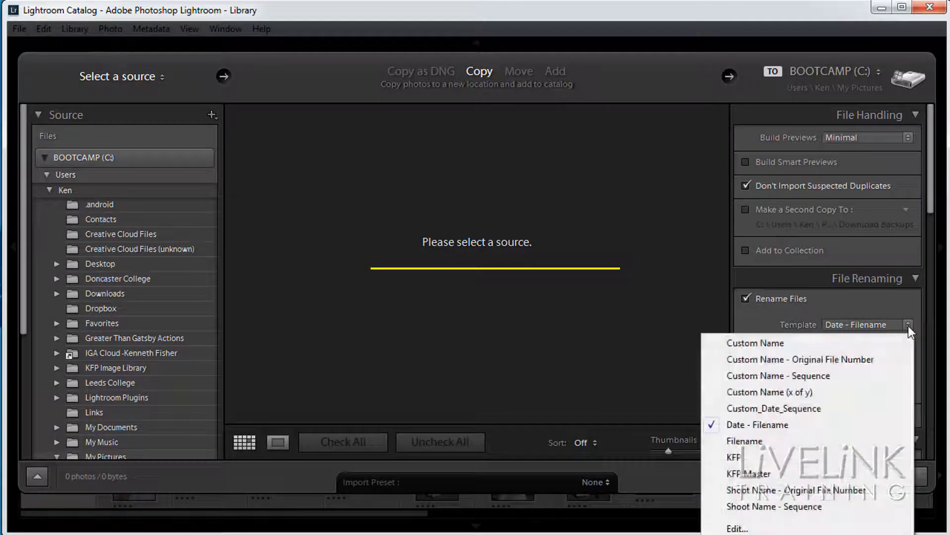
pyautogui.click(741, 457)
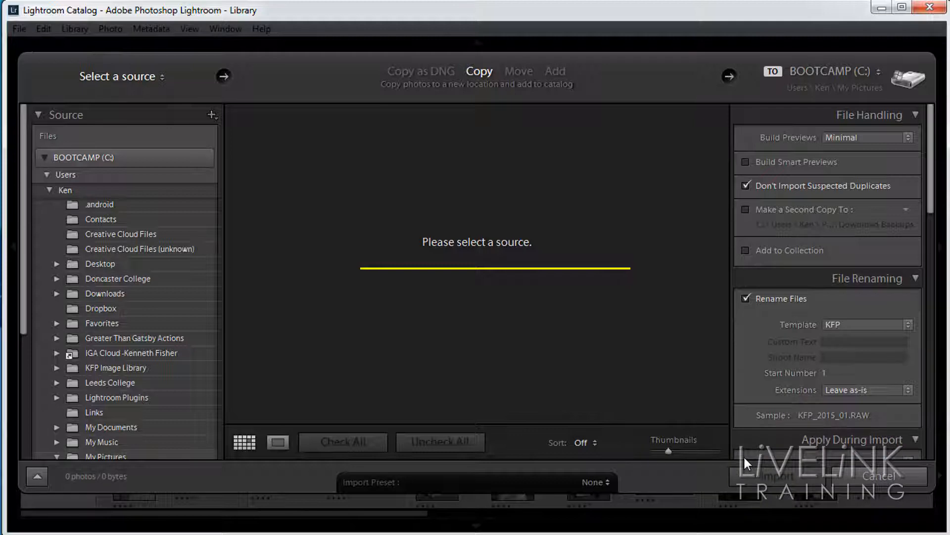
# - Change the import renaming template to Custom Name - Sequence with custom text smith, and cancel the import
pyautogui.click(908, 326)
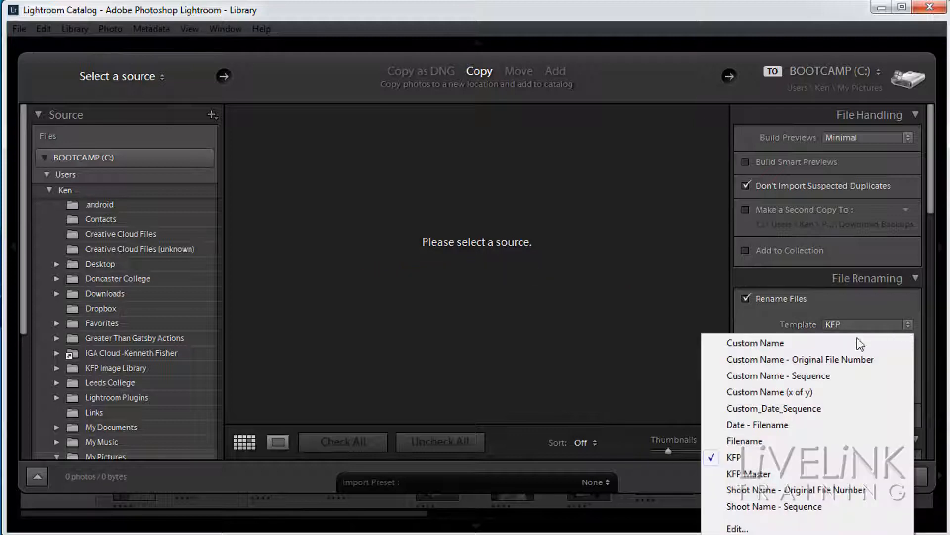
pyautogui.click(767, 380)
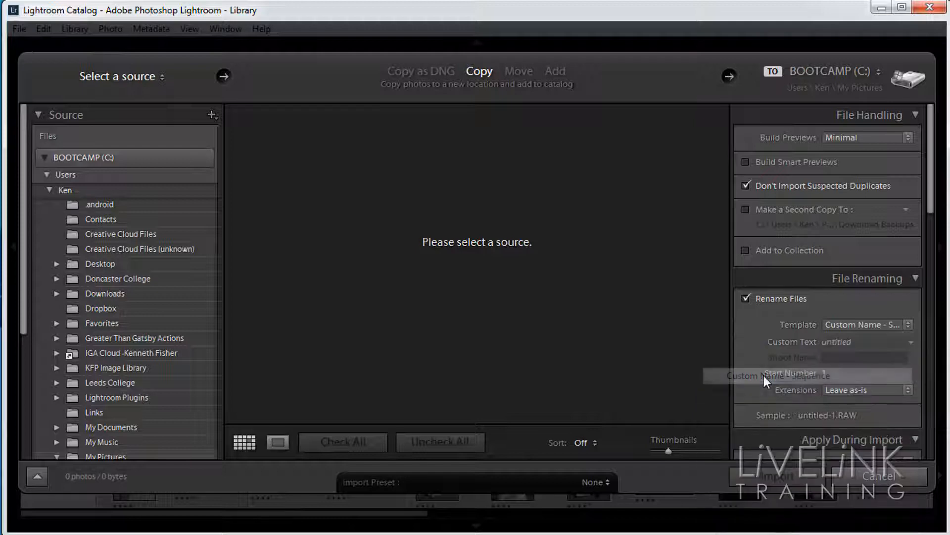
pyautogui.click(858, 343)
pyautogui.write('smi')
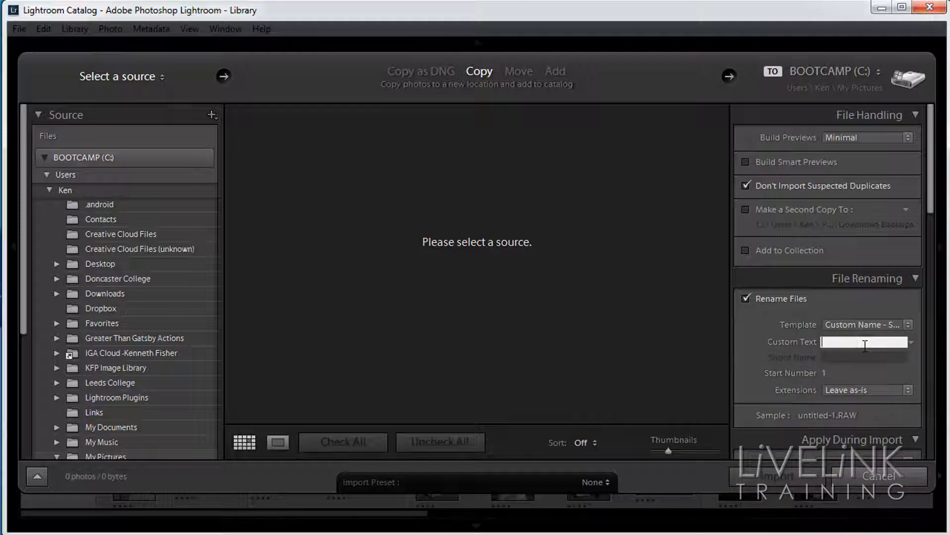
pyautogui.write('th')
pyautogui.click(837, 373)
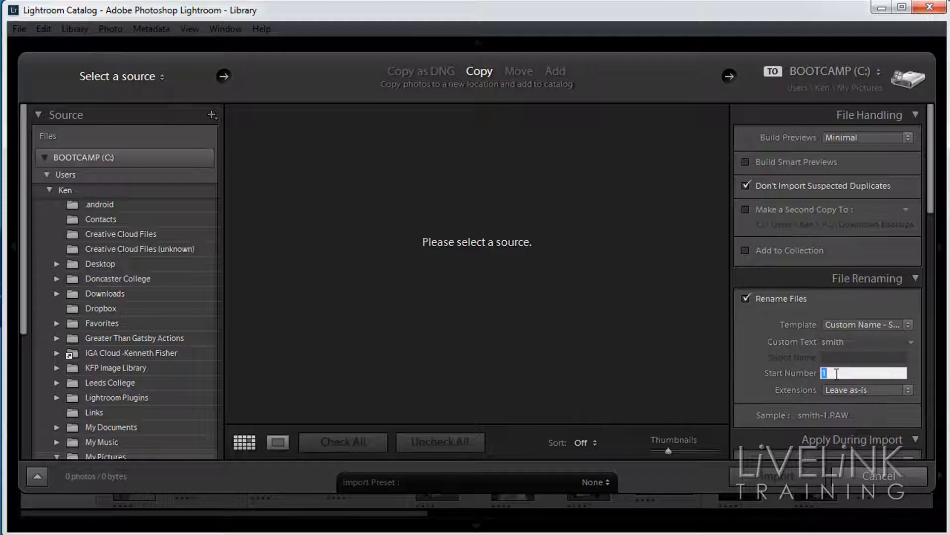
pyautogui.click(837, 374)
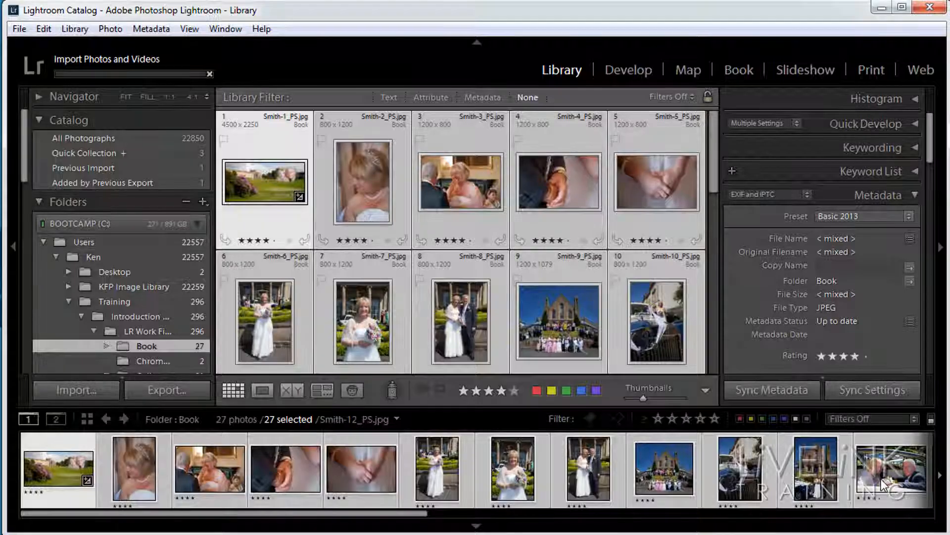
pyautogui.click(879, 477)
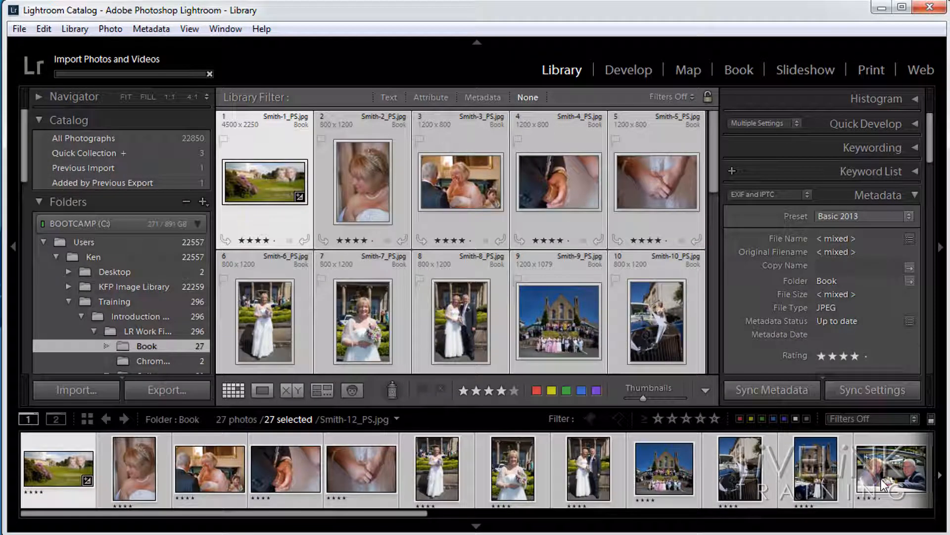